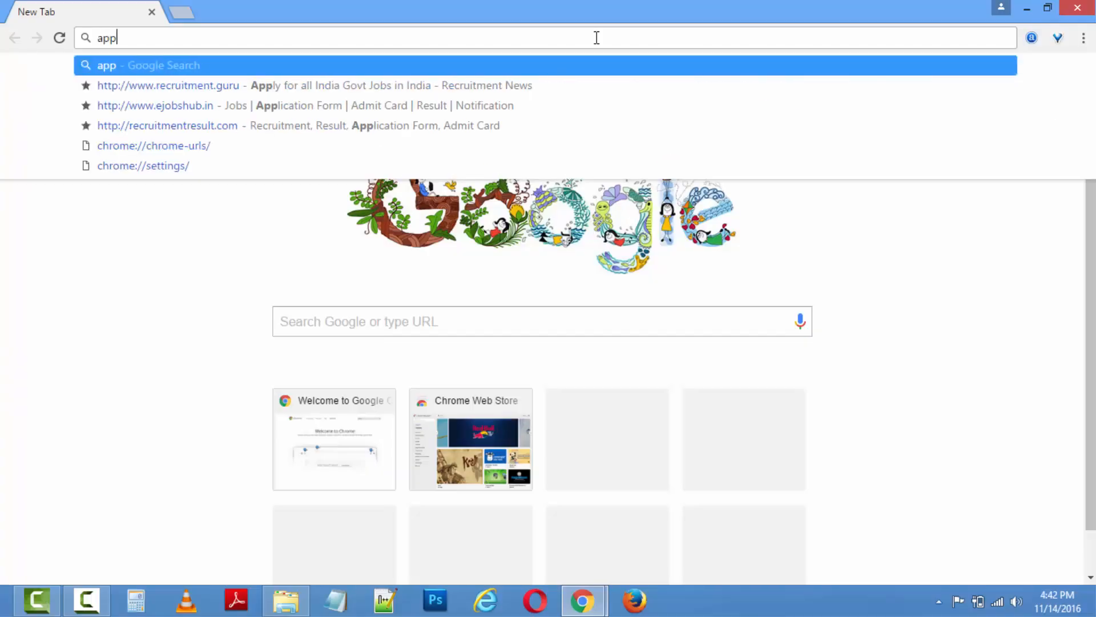
# Search Google for 'apply online for pan card nsdl'.
pyautogui.write('pan card')
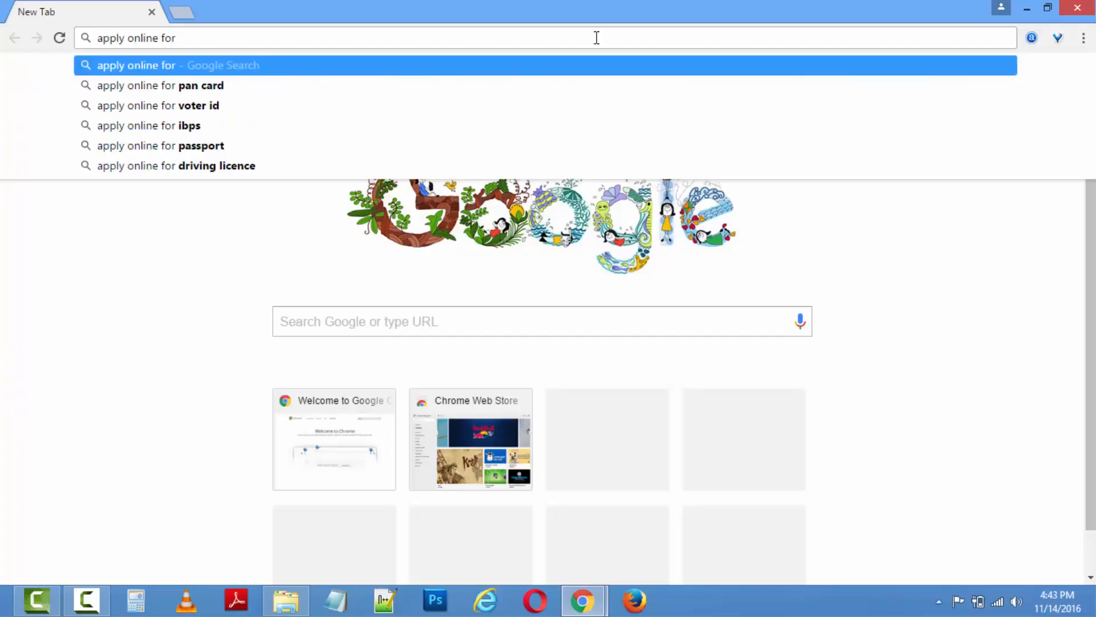
pyautogui.write(' nsdl')
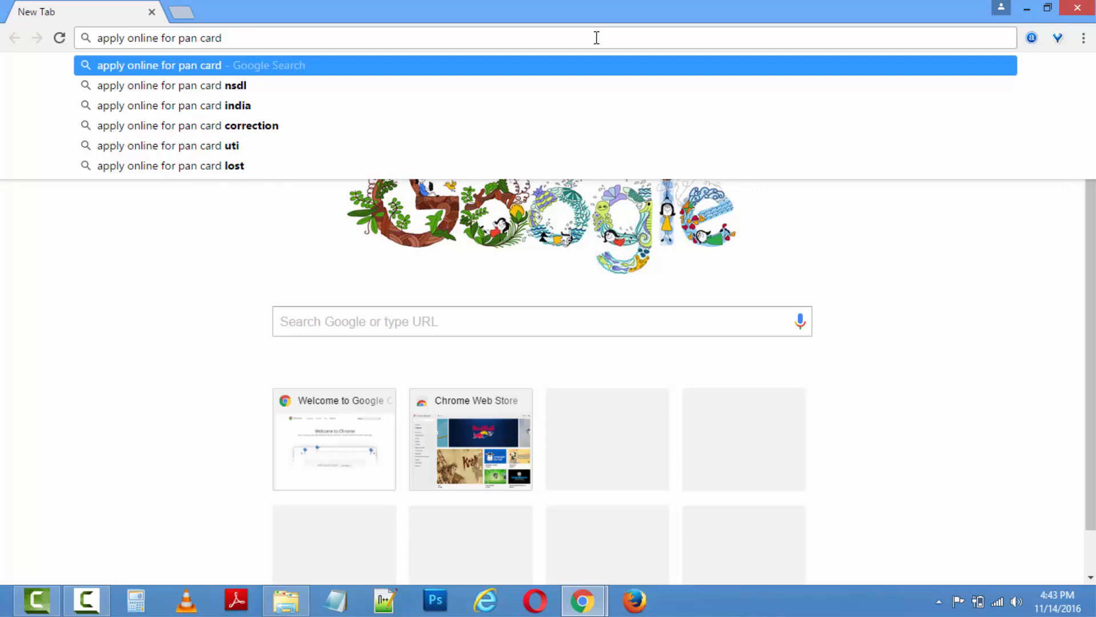
pyautogui.press('Return')
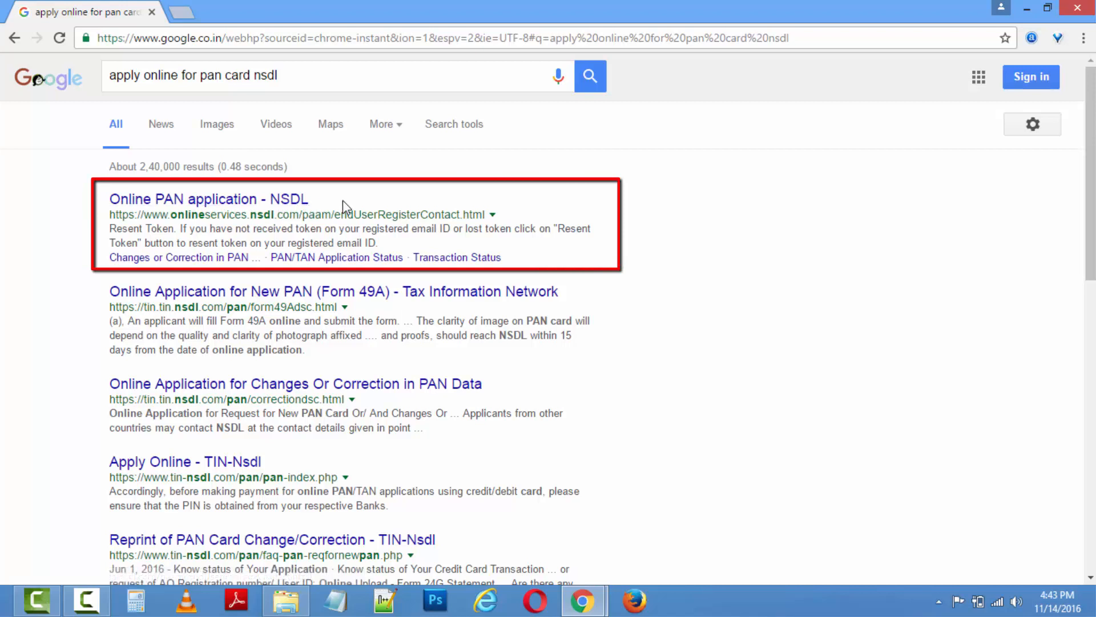
# Open the Online PAN application - NSDL page from the search results.
pyautogui.click(269, 206)
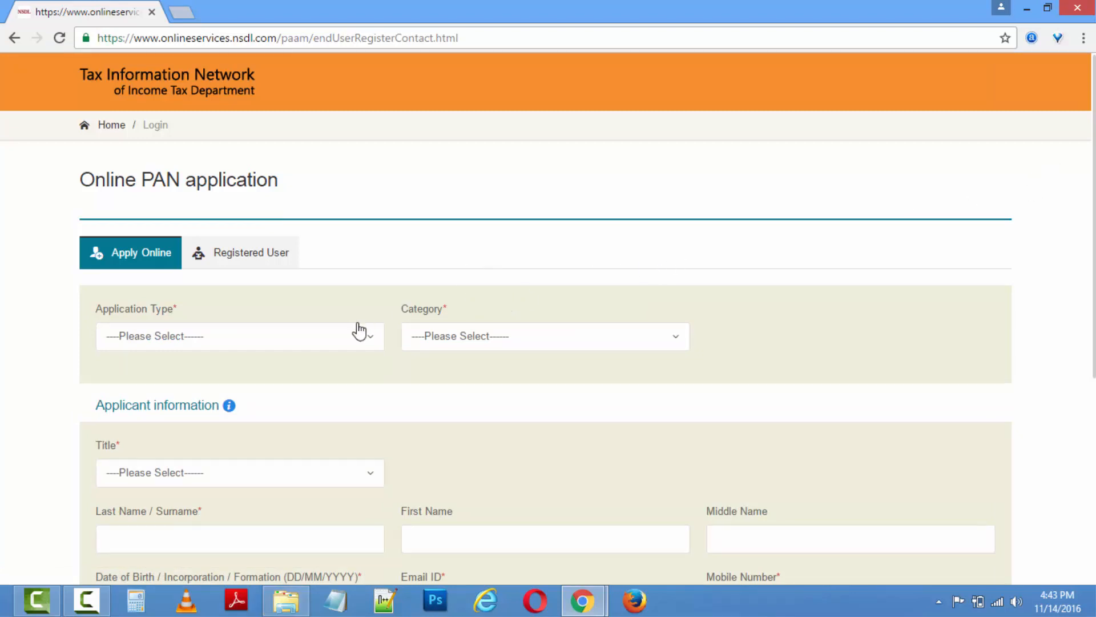
pyautogui.click(204, 260)
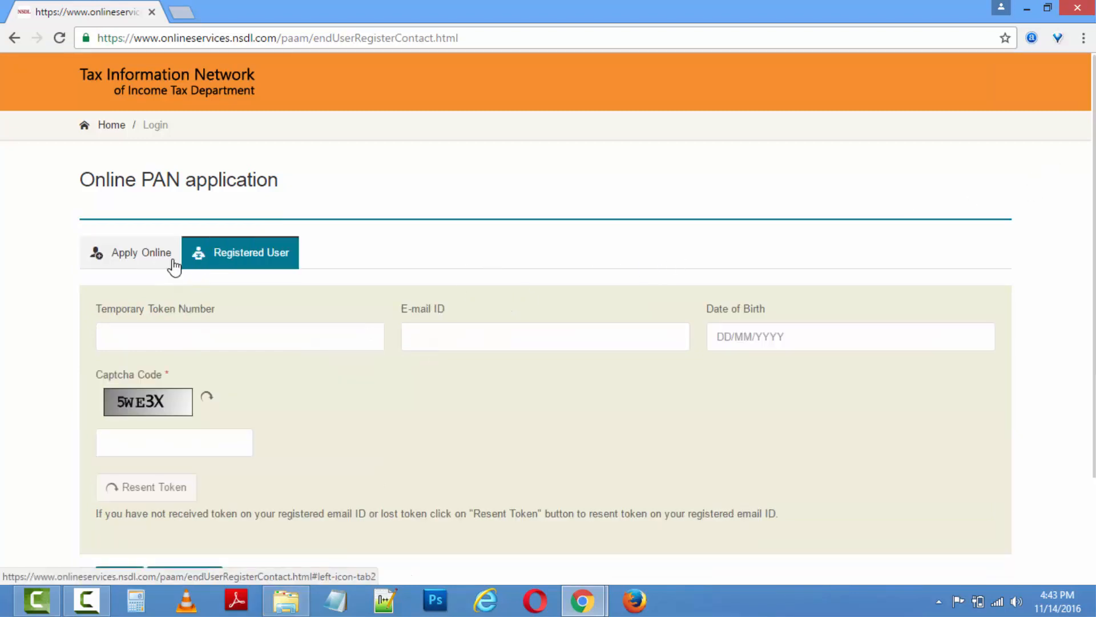
pyautogui.click(128, 261)
# Choose New PAN - Indian Citizen (Form 49A), category INDIVIDUAL and title Shri.
pyautogui.click(180, 337)
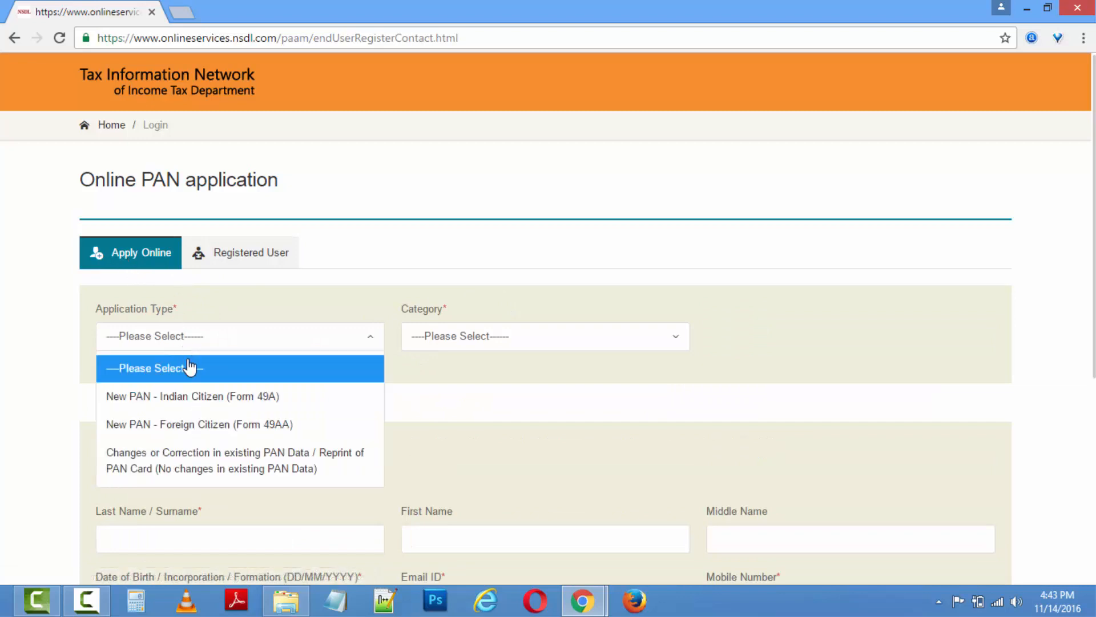
pyautogui.click(198, 399)
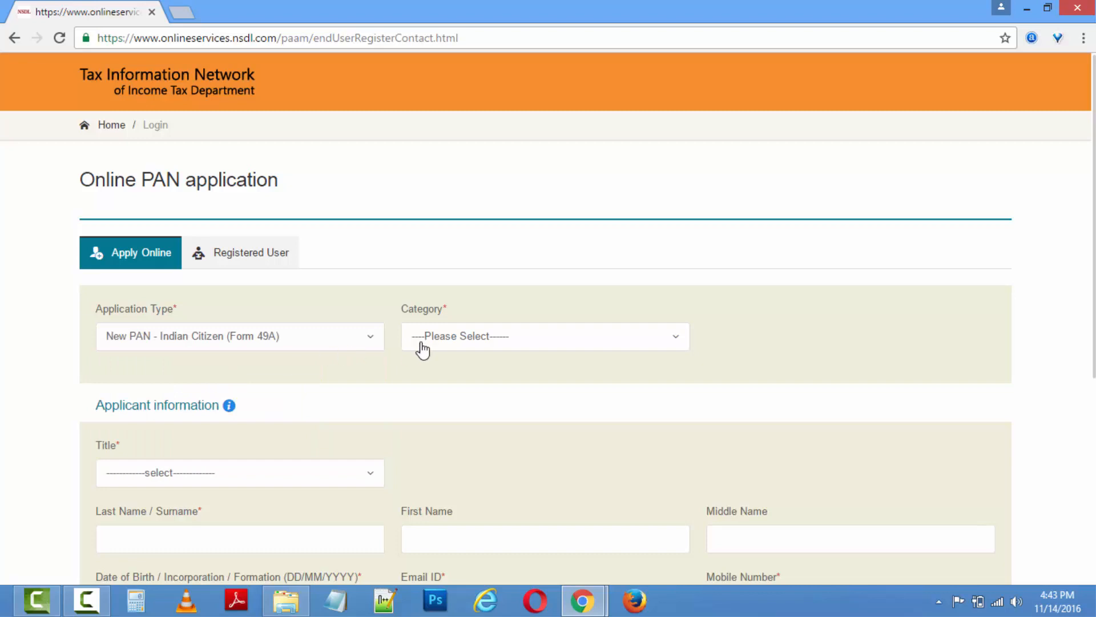
pyautogui.click(488, 343)
pyautogui.click(473, 398)
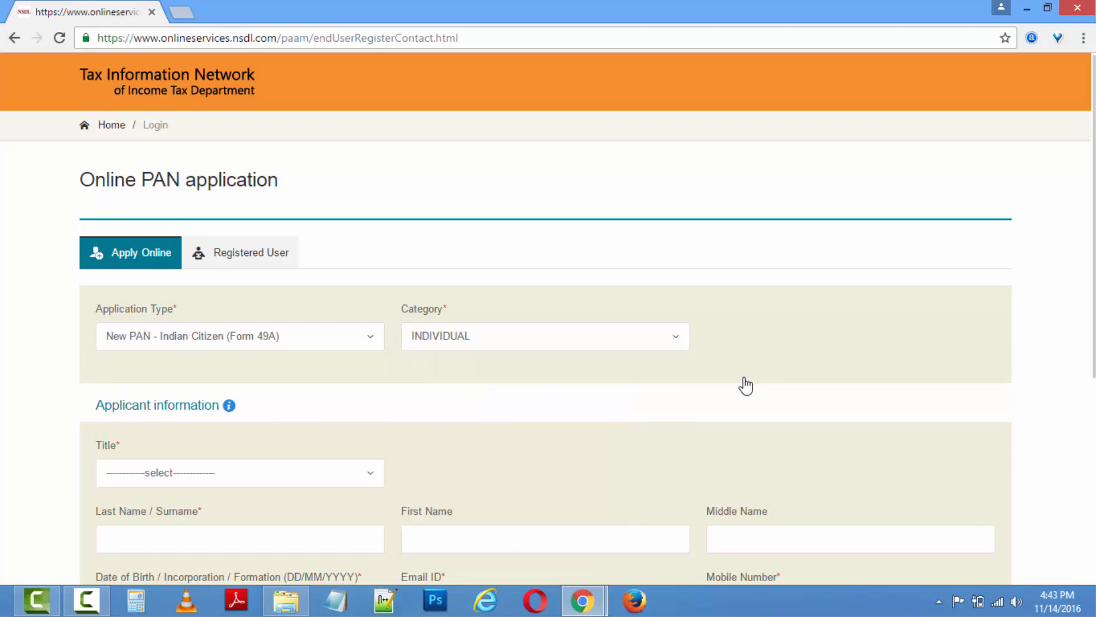
pyautogui.click(234, 477)
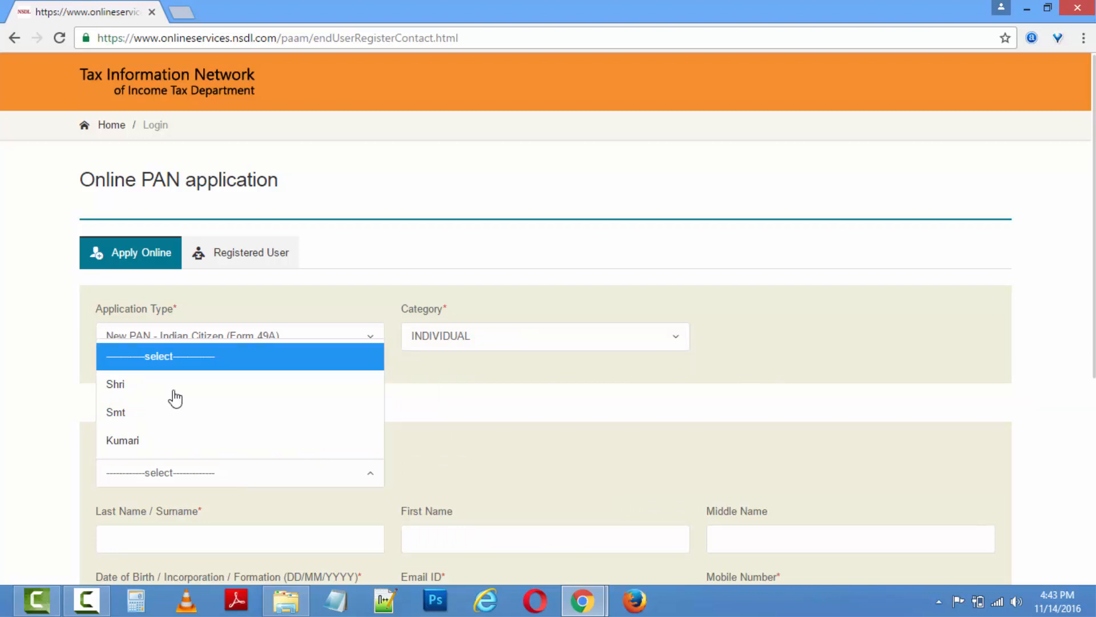
pyautogui.click(153, 384)
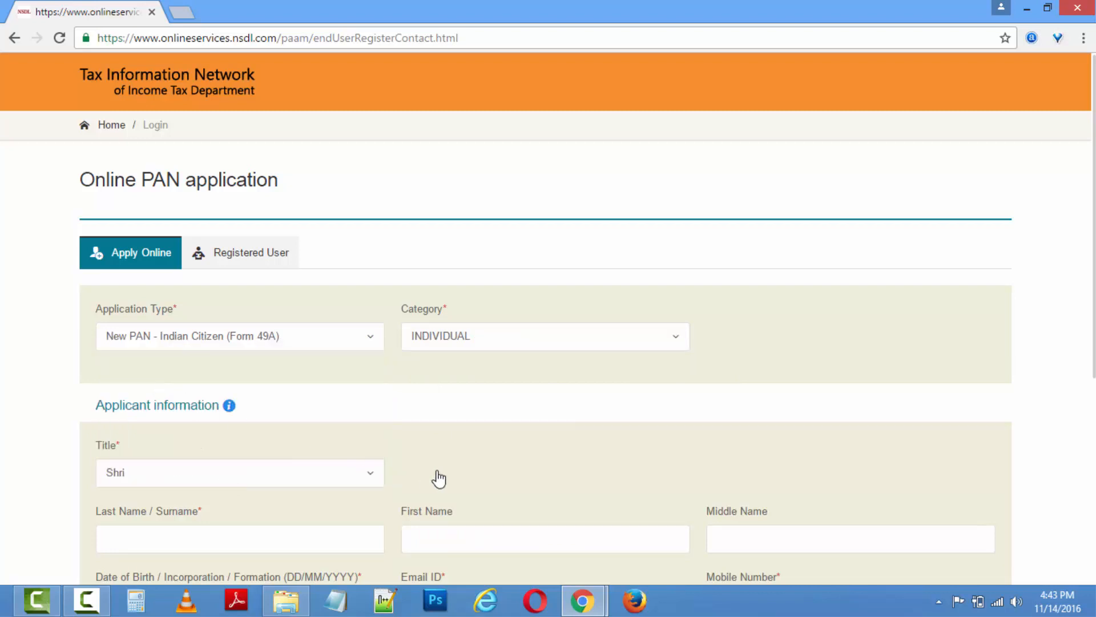
pyautogui.click(328, 538)
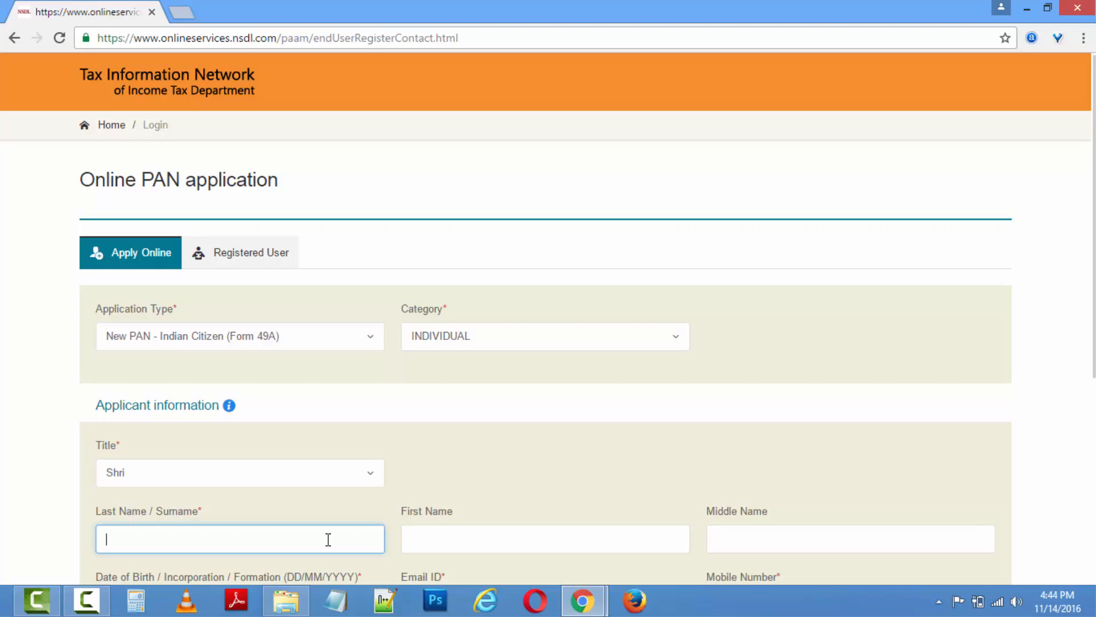
# Enter the applicant's surname, first name and date of birth.
pyautogui.press('Tab')
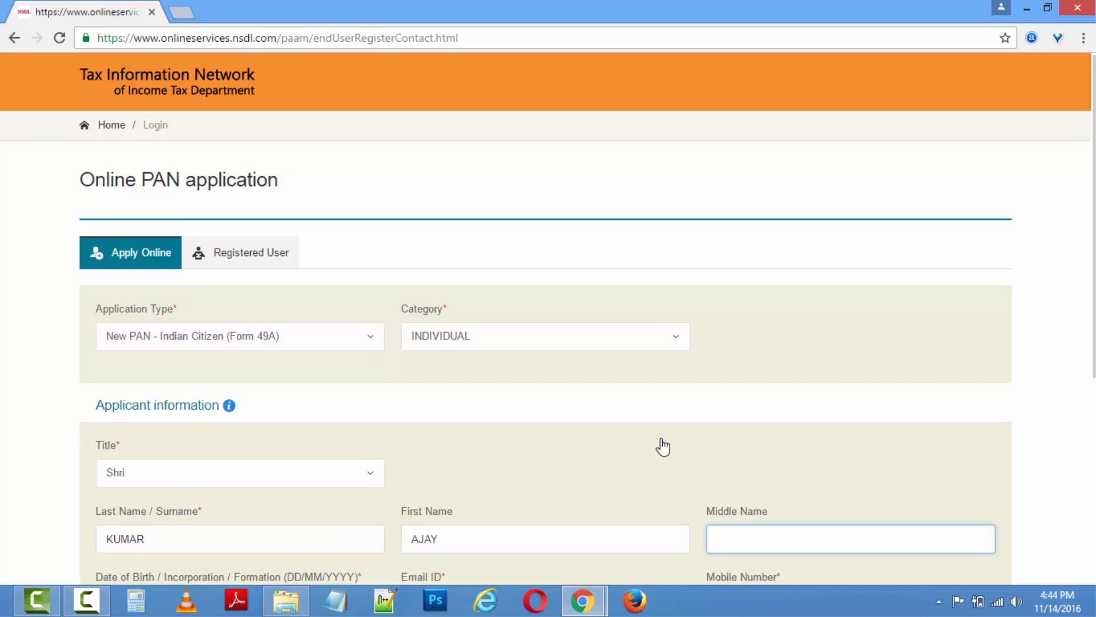
pyautogui.press('Tab')
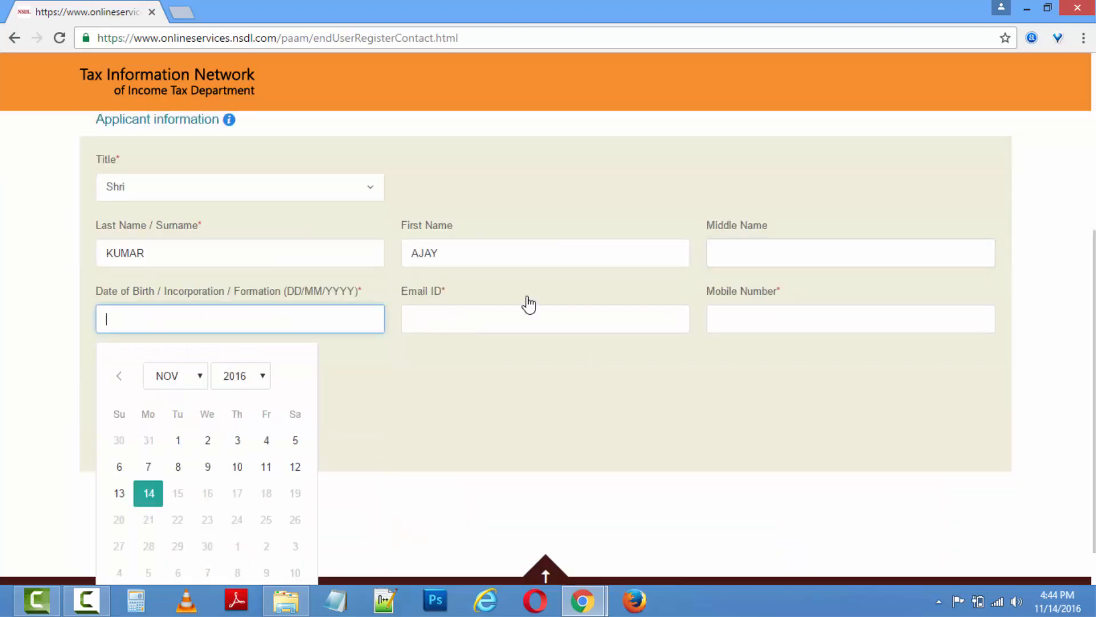
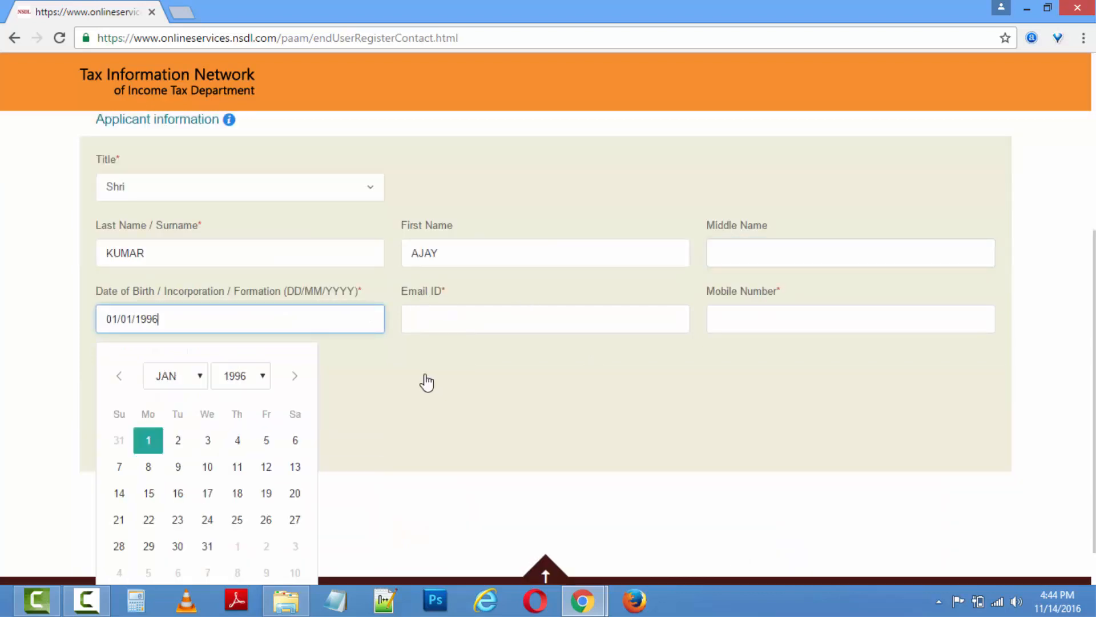
# Fill in the applicant's e-mail and mobile number, enter the captcha, and submit the registration.
pyautogui.click(490, 318)
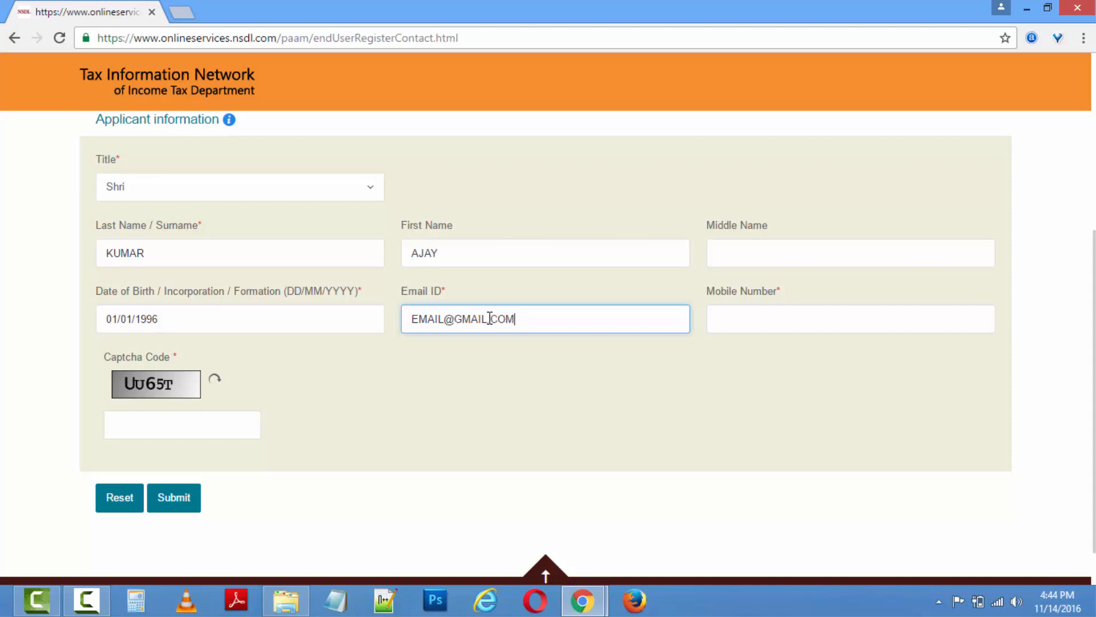
pyautogui.press('Tab')
pyautogui.write('9123456')
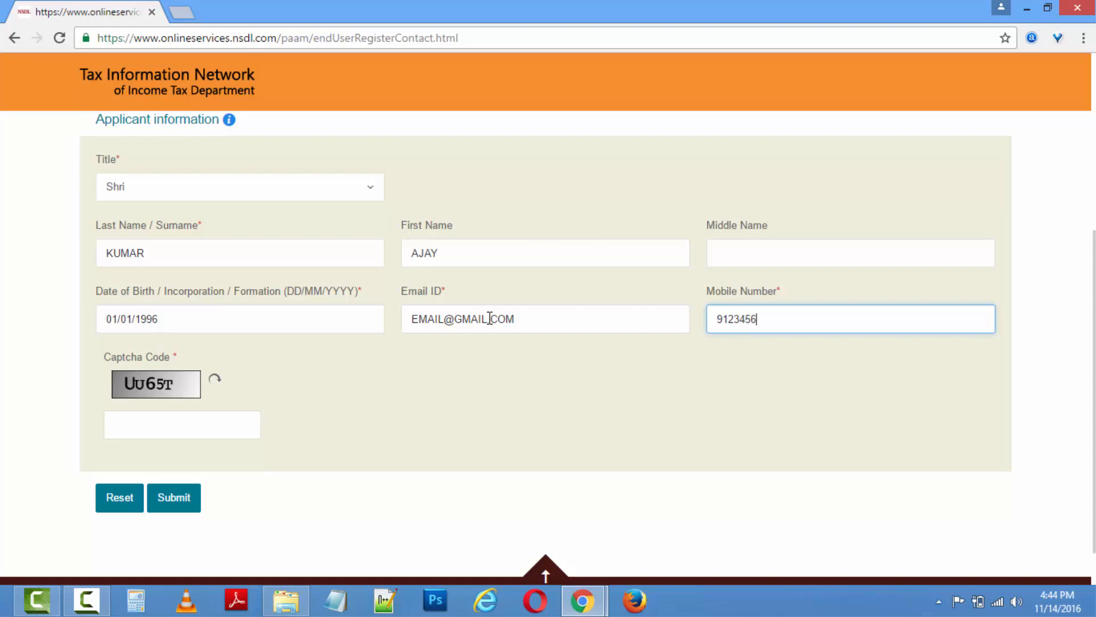
pyautogui.write('789')
pyautogui.click(193, 423)
pyautogui.write('UU65T')
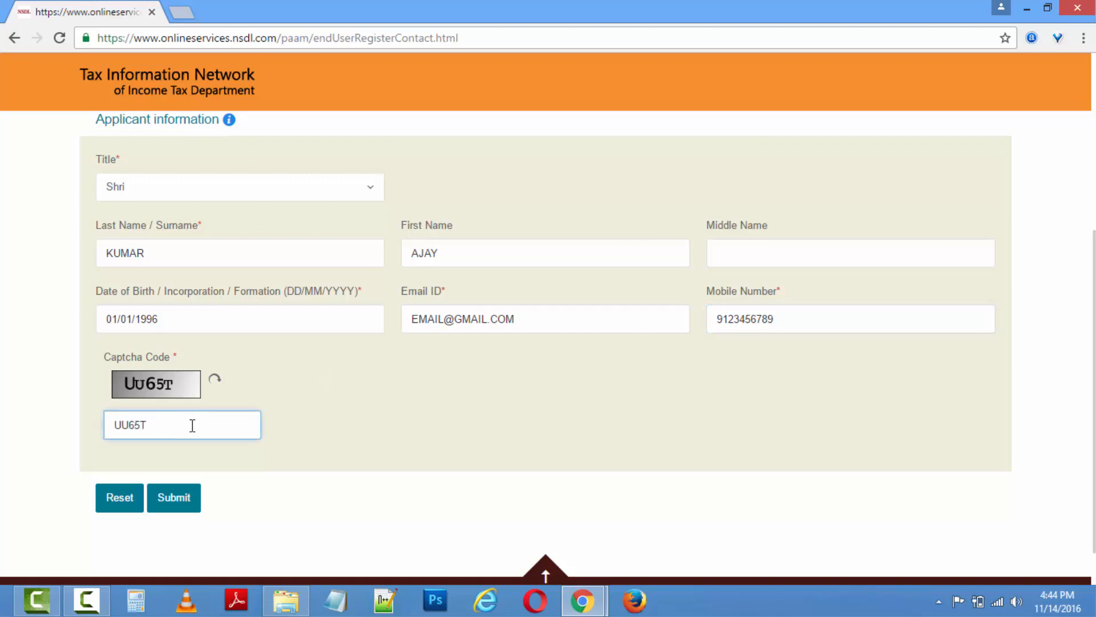
pyautogui.click(172, 497)
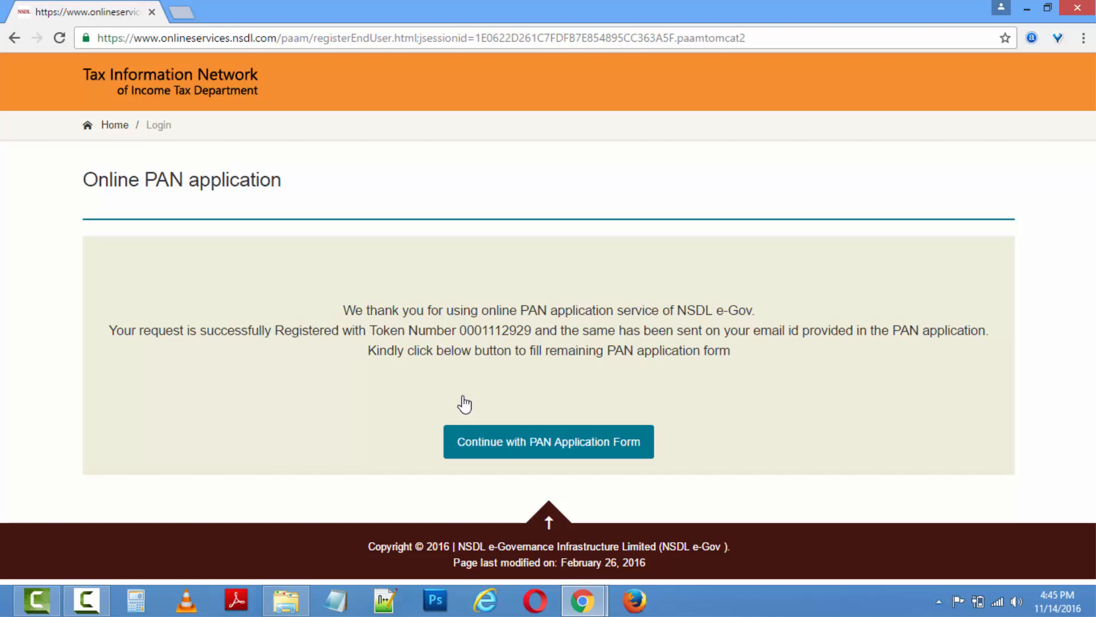
# Save the confirmation as PDF 'PAN_REGISTRATION' on the Desktop, then continue to the application form.
pyautogui.hotkey('ctrl', 'p')
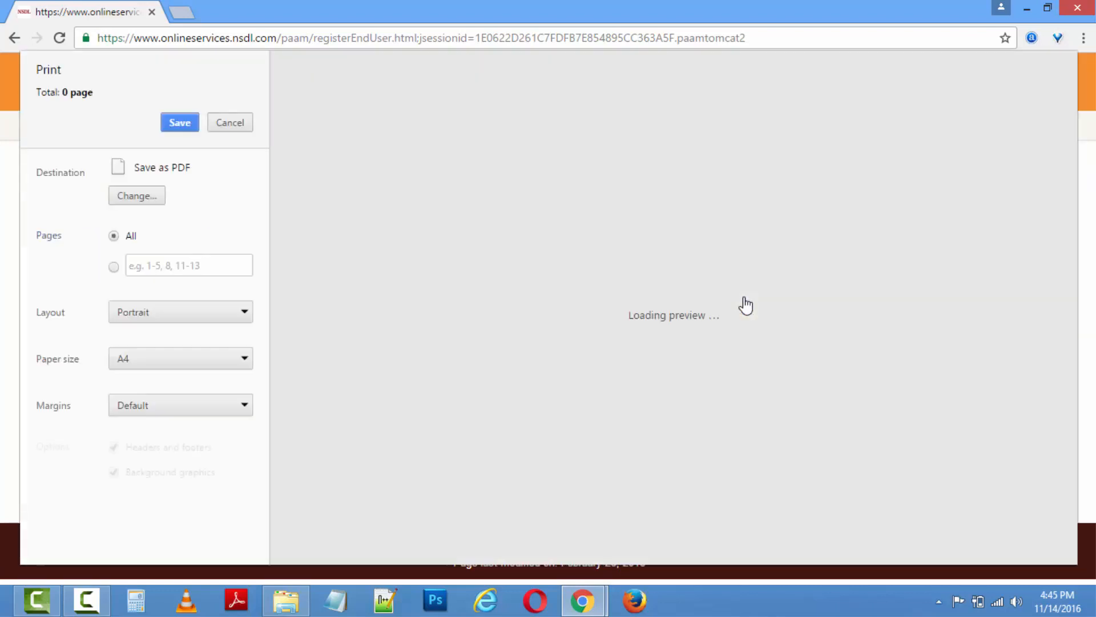
pyautogui.click(179, 122)
pyautogui.click(64, 112)
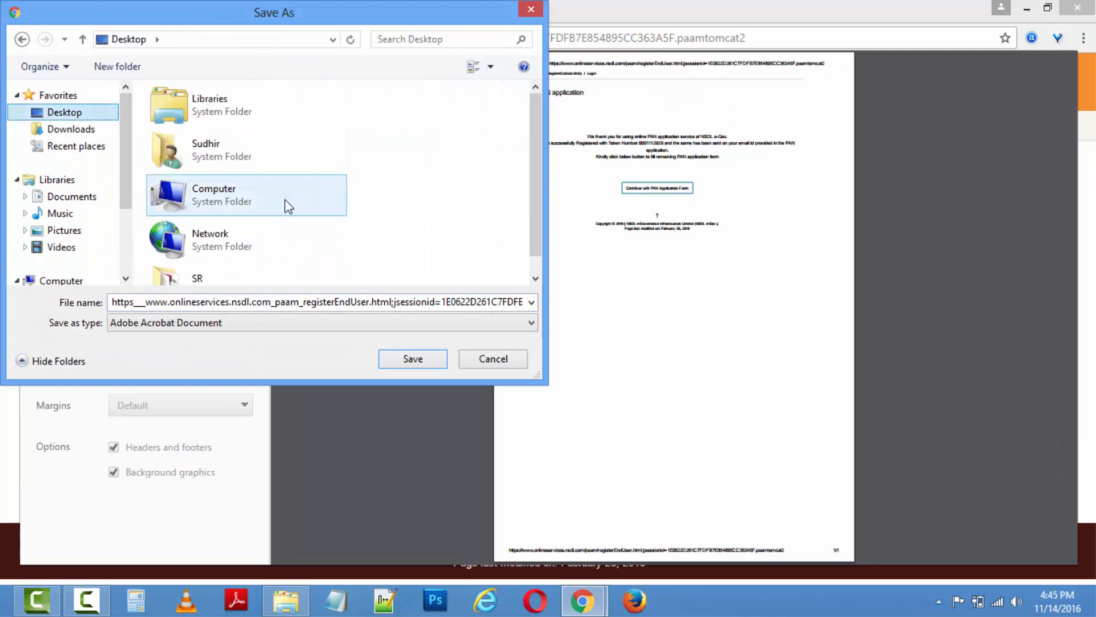
pyautogui.click(317, 303)
pyautogui.write('REGISTRATION')
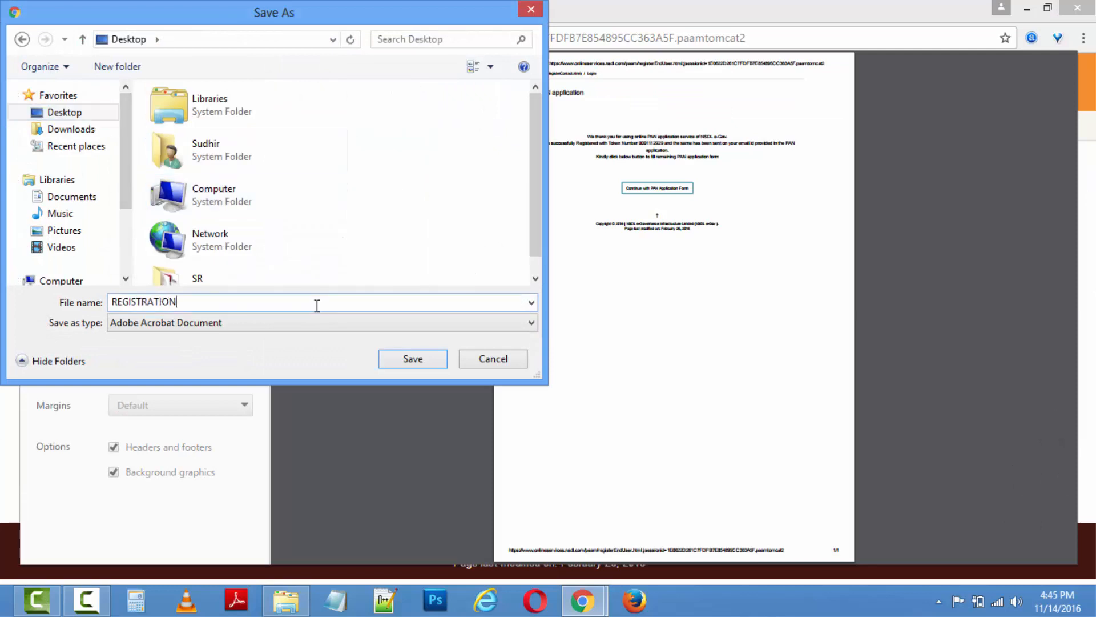
pyautogui.press('Home')
pyautogui.write('PAN_')
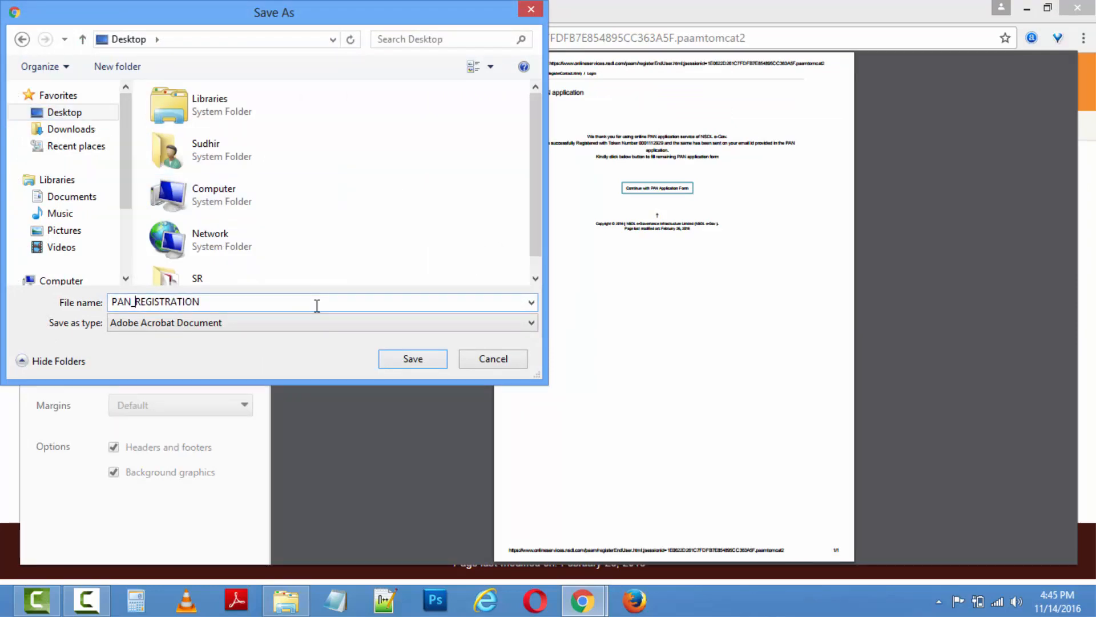
pyautogui.click(421, 360)
pyautogui.click(594, 448)
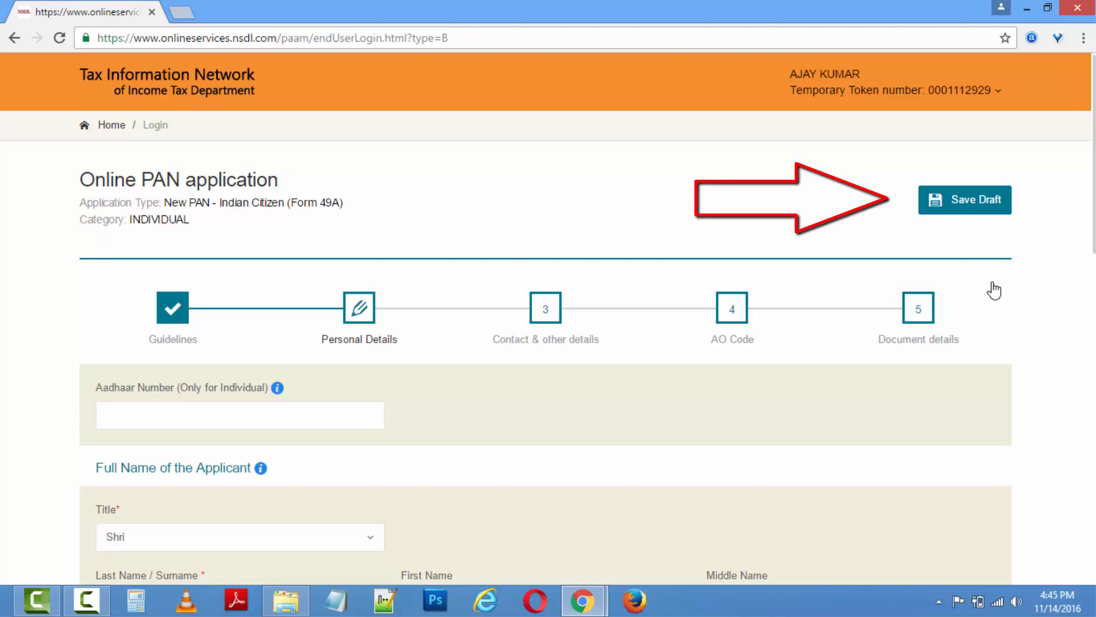
# Set the applicant's gender to Male.
pyautogui.click(236, 417)
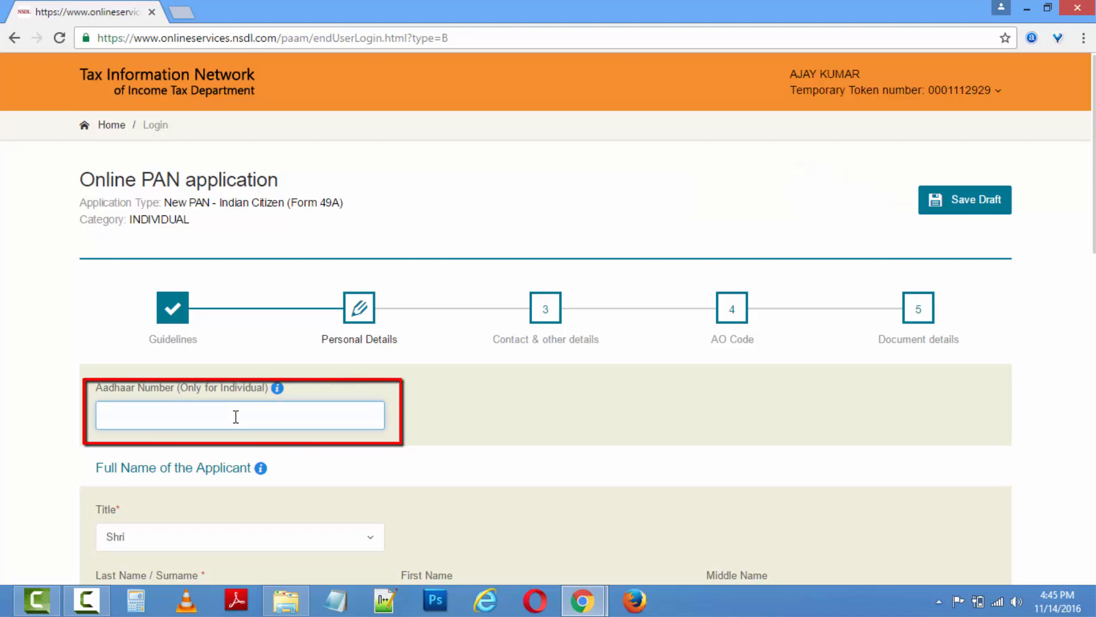
pyautogui.moveTo(280, 391)
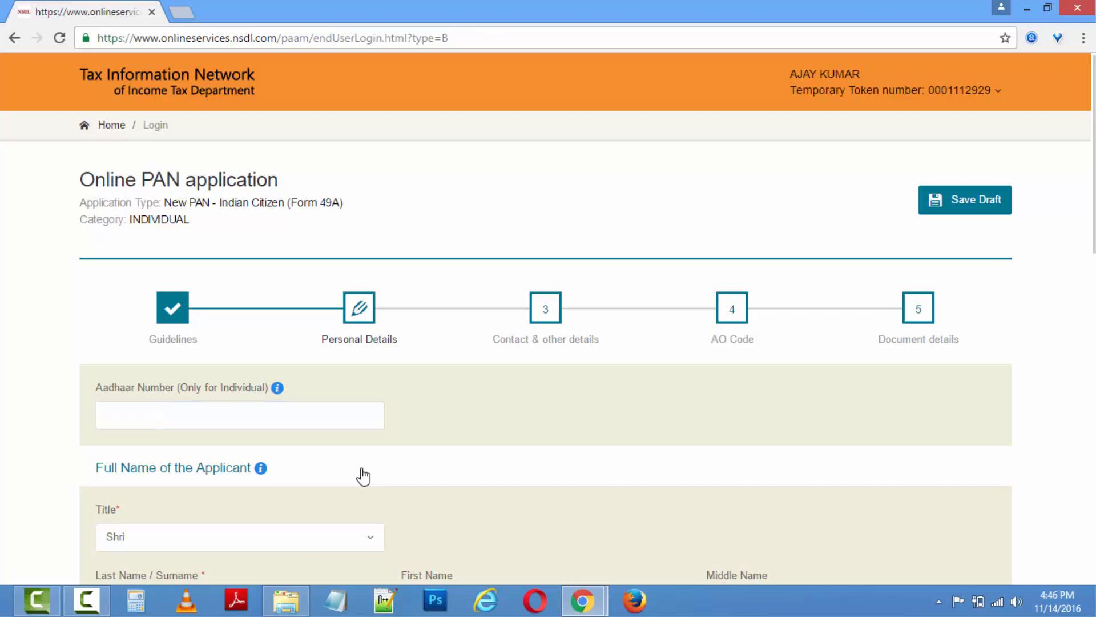
pyautogui.scroll(-5, 343, 434)
pyautogui.click(450, 458)
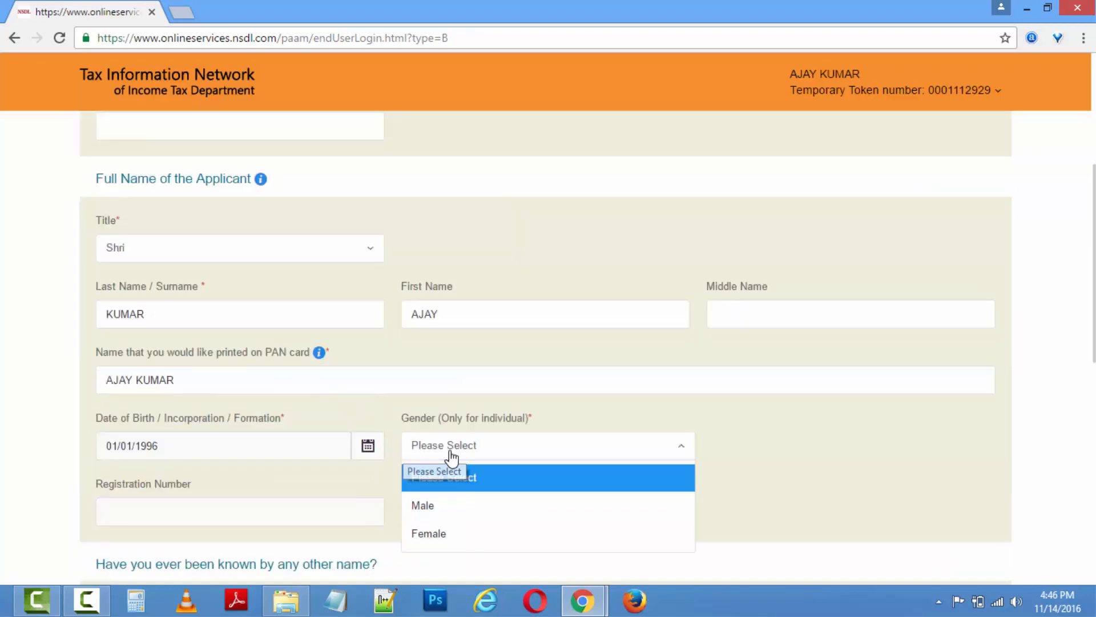
pyautogui.click(441, 506)
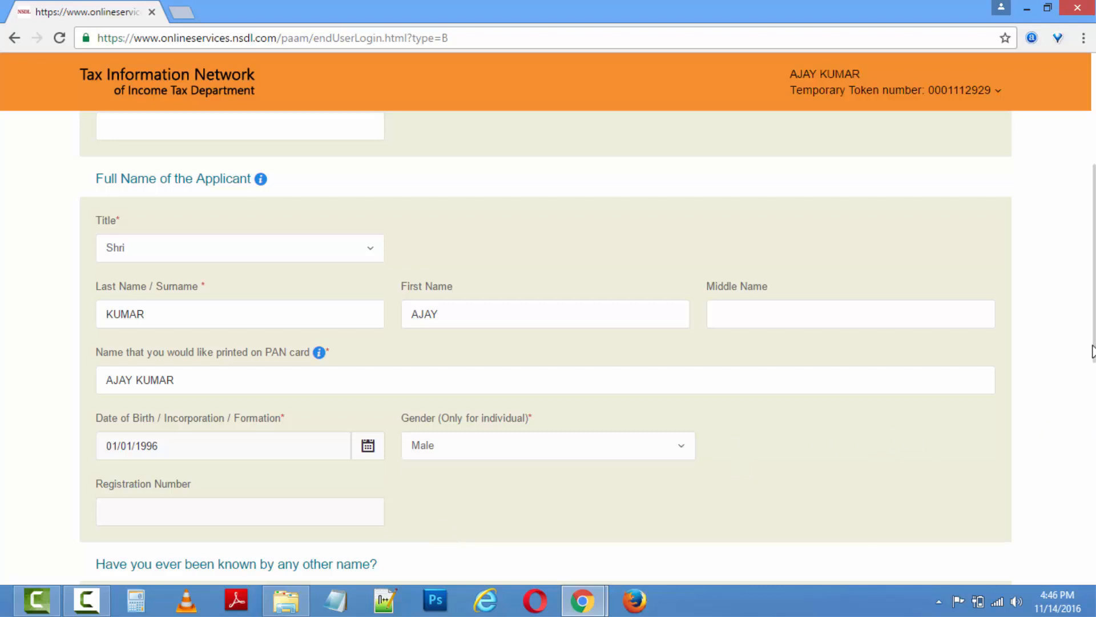
# Enter the father's surname and first name, then go to Contact & other details.
pyautogui.scroll(-4, 1056, 375)
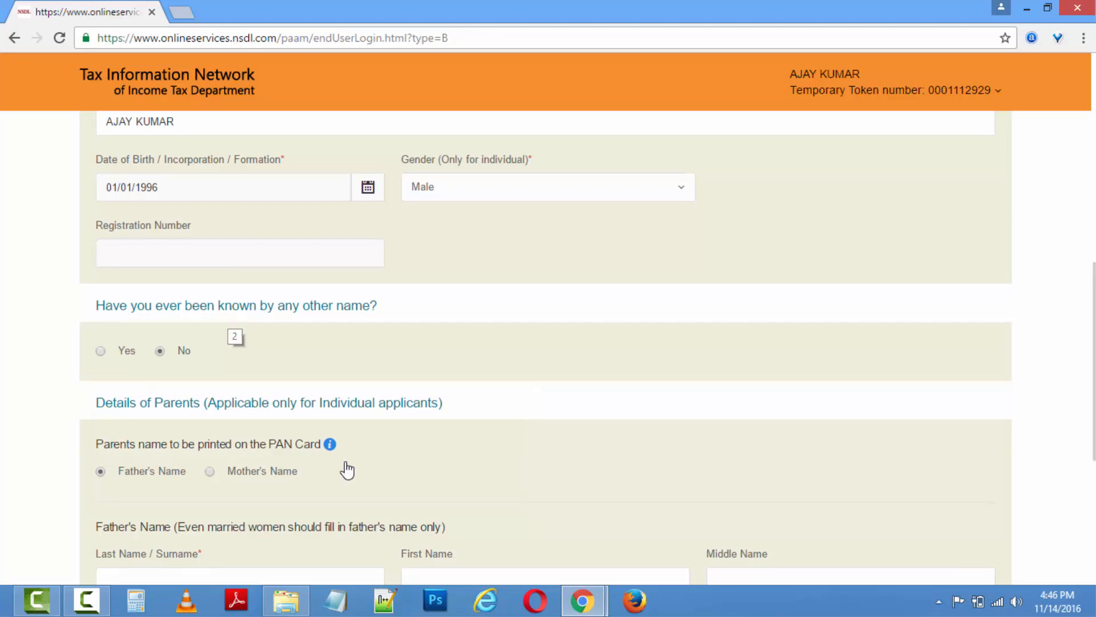
pyautogui.scroll(-2, 347, 469)
pyautogui.scroll(-2, 347, 469)
pyautogui.click(306, 358)
pyautogui.press('Tab')
pyautogui.press('Tab')
pyautogui.press('Tab')
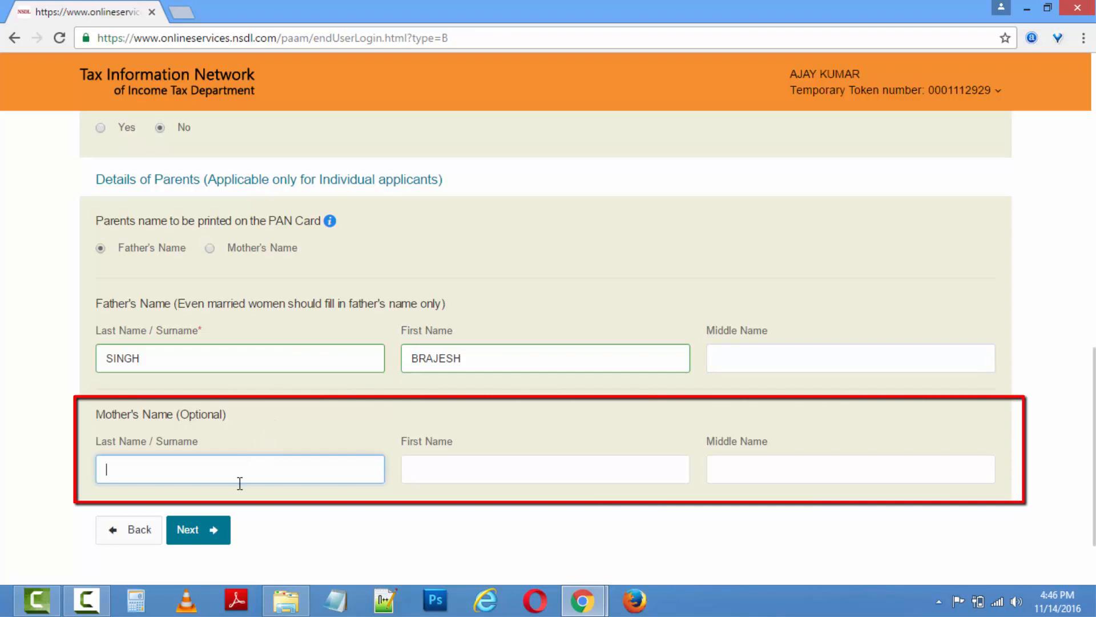
pyautogui.click(214, 528)
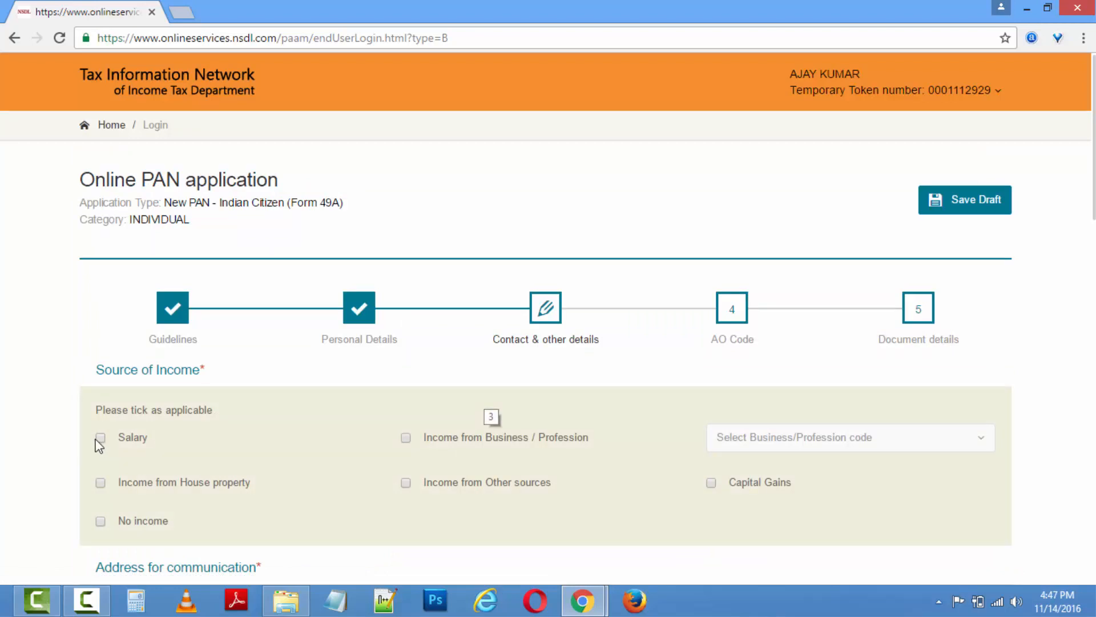
# Mark the applicant as having no income and use Residence as the communication address.
pyautogui.scroll(-1, 73, 448)
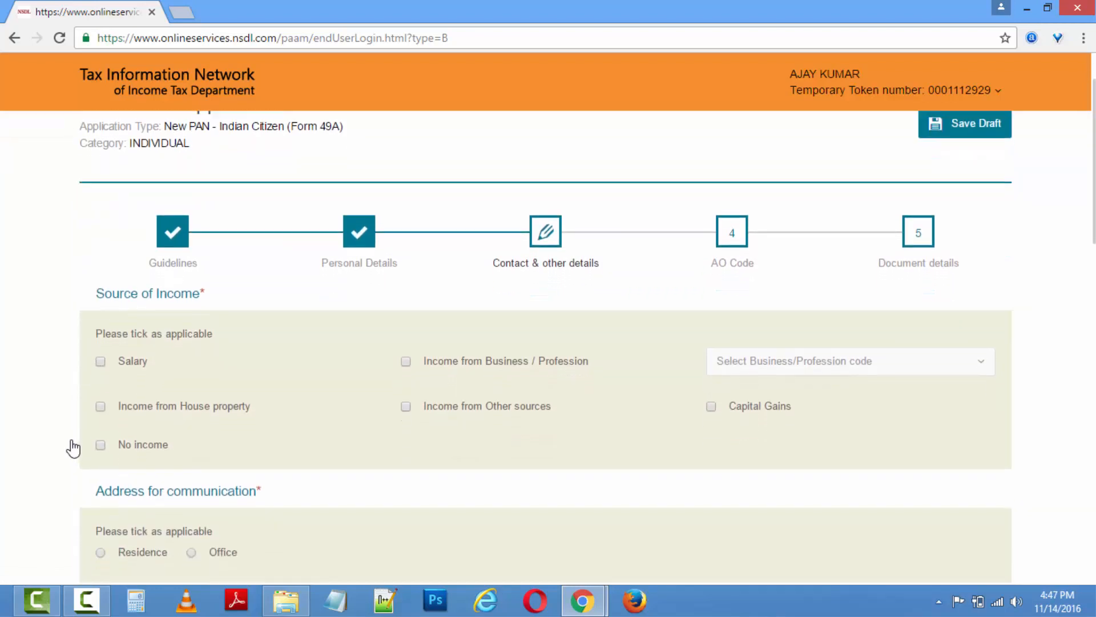
pyautogui.scroll(-1, 73, 448)
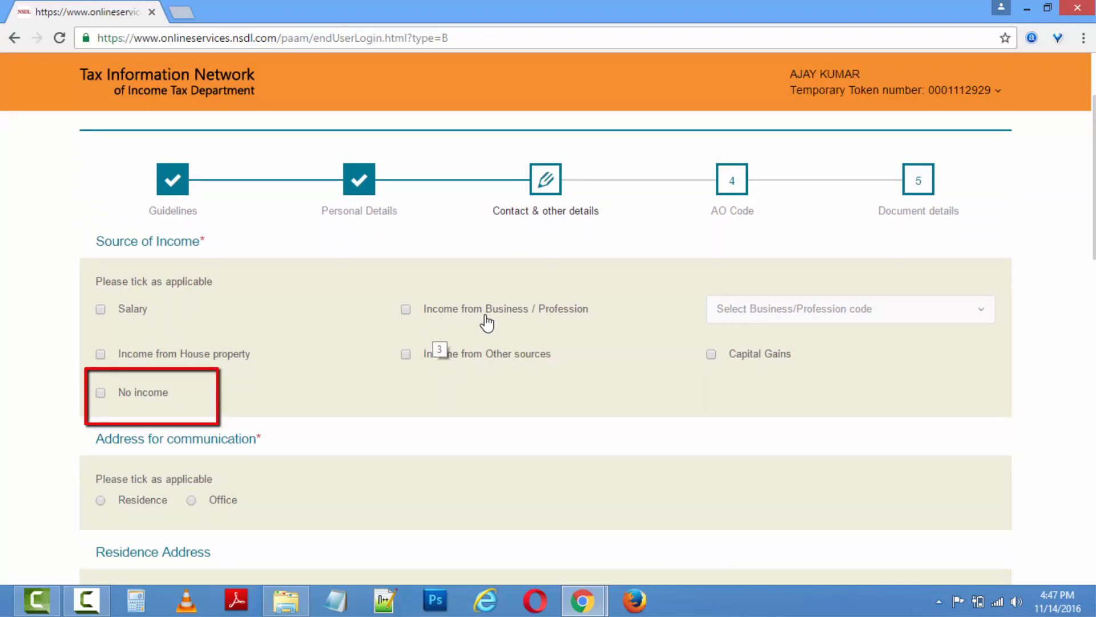
pyautogui.click(102, 394)
pyautogui.scroll(-3, 63, 466)
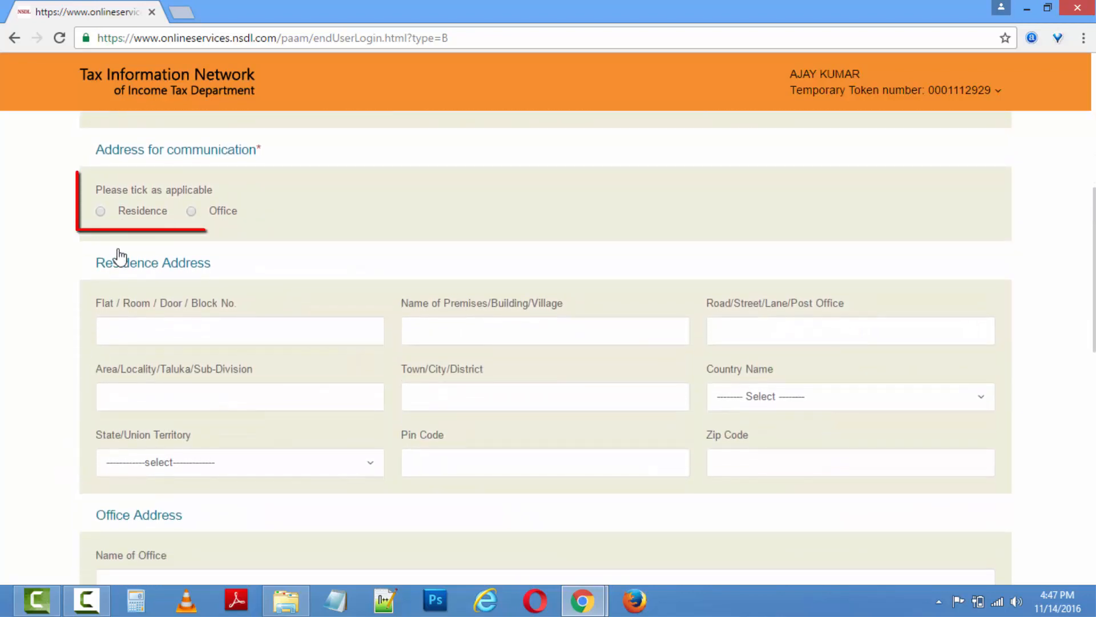
pyautogui.click(100, 211)
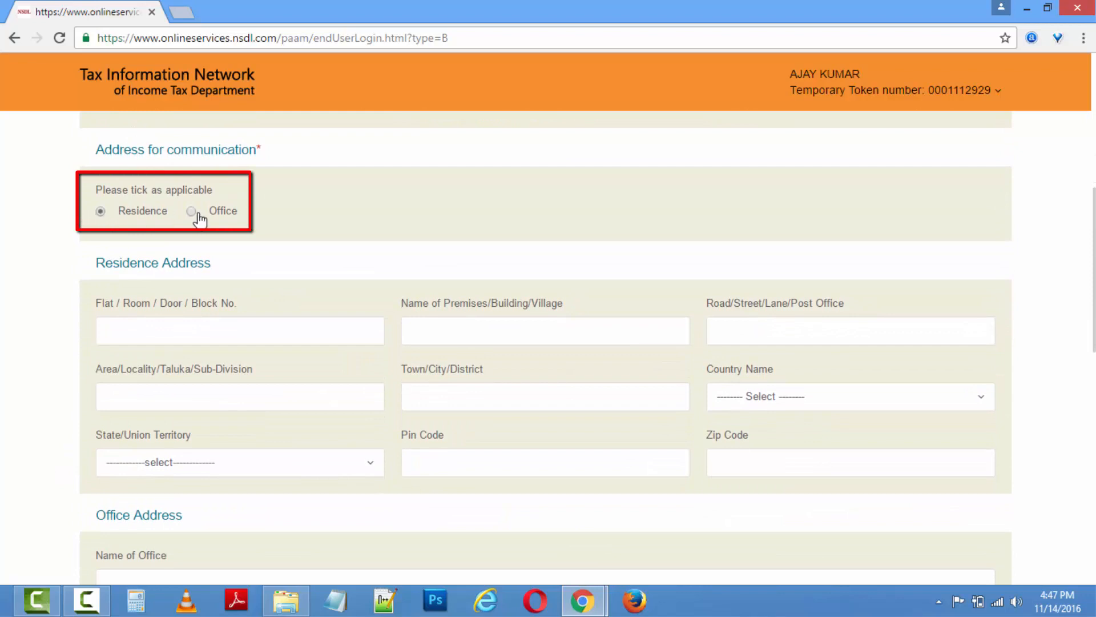
# Fill in the residence address with country INDIA, state UTTAR PRADESH and the pin code.
pyautogui.click(220, 333)
pyautogui.press('Tab')
pyautogui.press('Tab')
pyautogui.press('Tab')
pyautogui.click(878, 401)
pyautogui.write('INDI')
pyautogui.moveTo(1094, 268); pyautogui.dragTo(1069, 361)
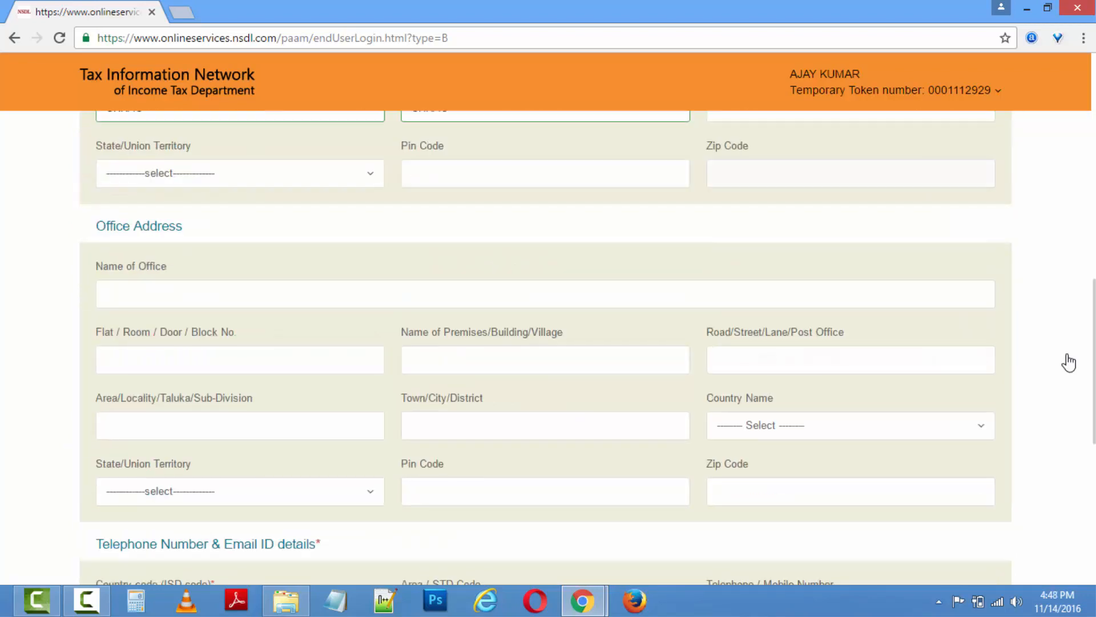
pyautogui.click(271, 290)
pyautogui.write('U')
pyautogui.click(483, 279)
pyautogui.write('208011')
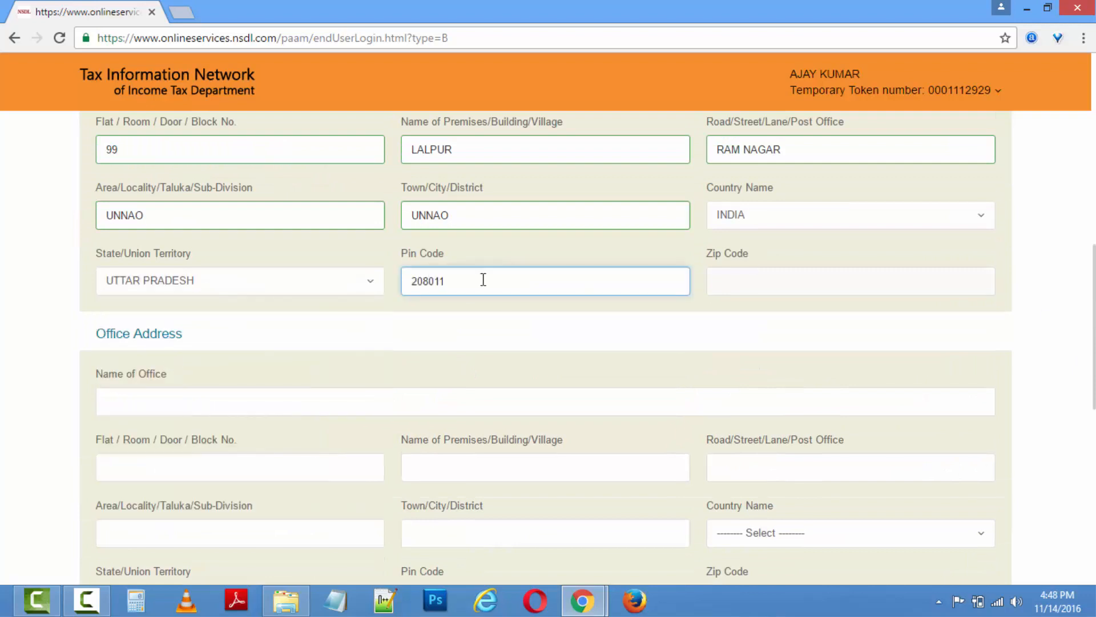
pyautogui.click(1044, 307)
# Set the ISD code to INDIA (91) and advance to the AO Code step.
pyautogui.scroll(-5, 1045, 308)
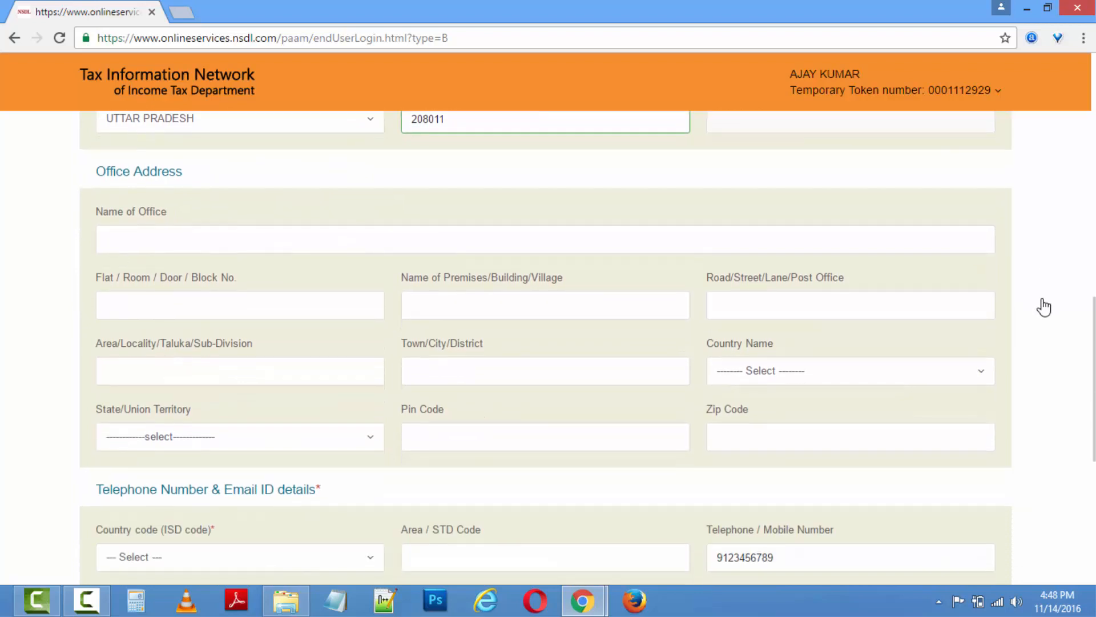
pyautogui.scroll(-2, 1044, 307)
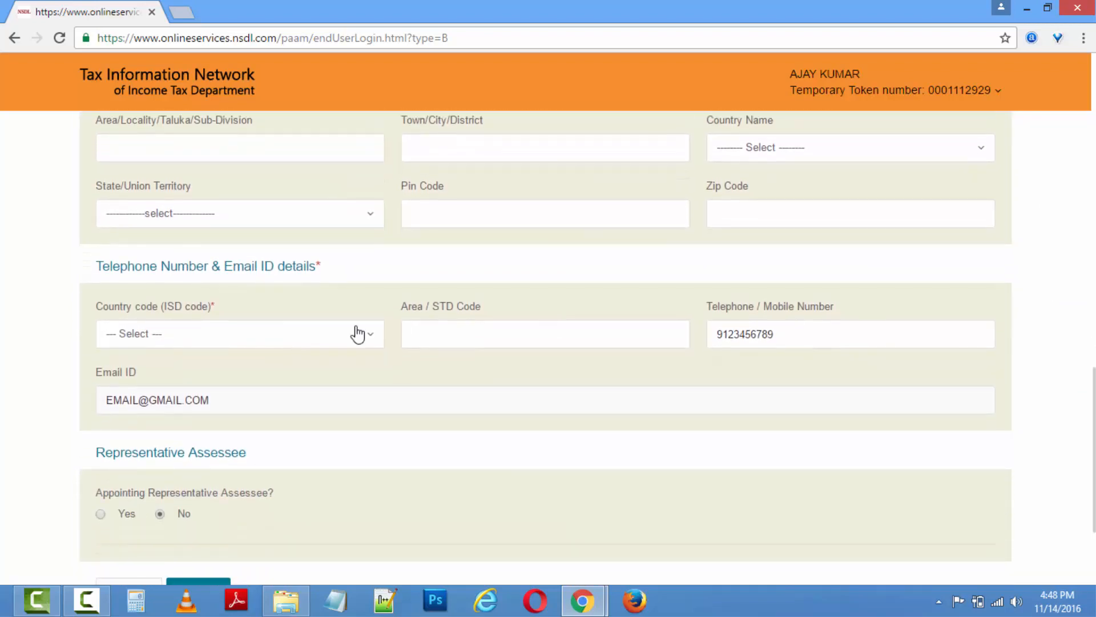
pyautogui.click(287, 342)
pyautogui.write('INDIA')
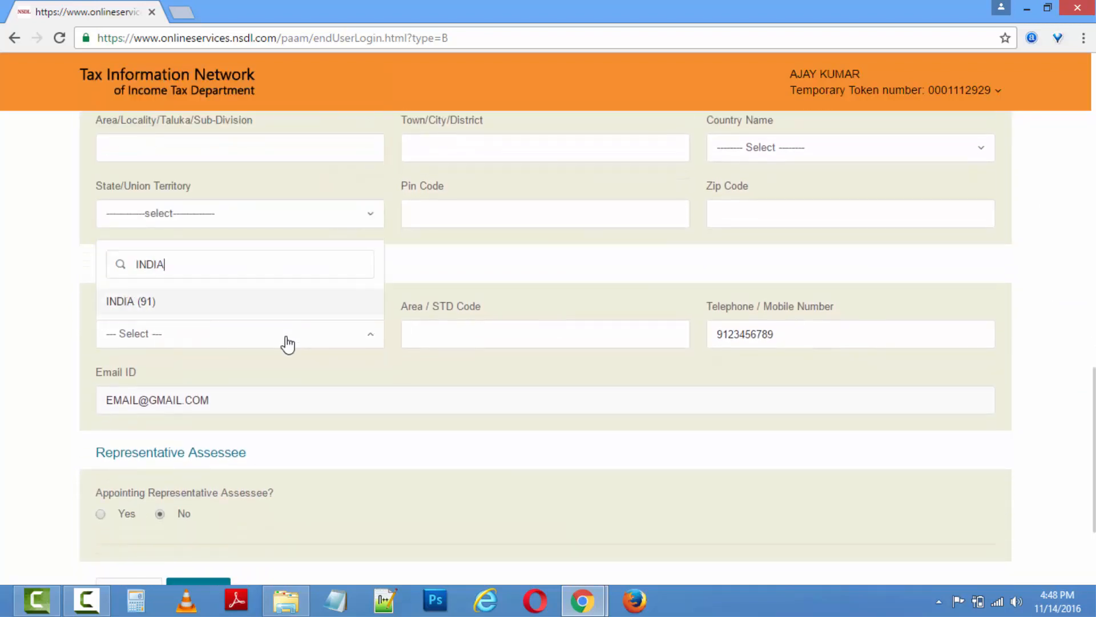
pyautogui.click(140, 302)
pyautogui.scroll(-3, 152, 392)
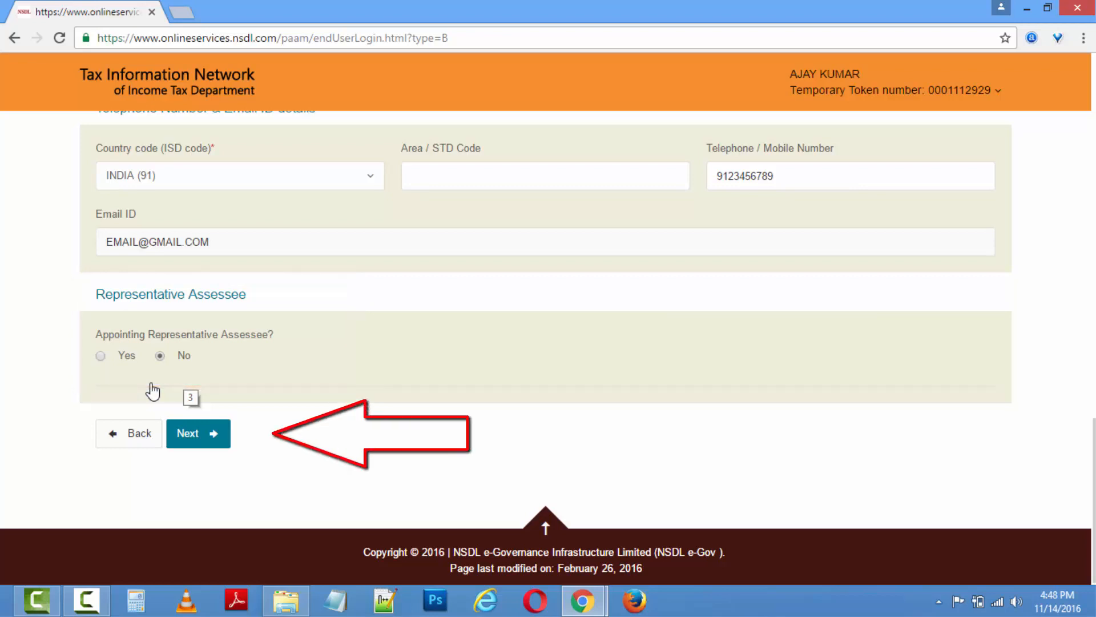
pyautogui.click(201, 440)
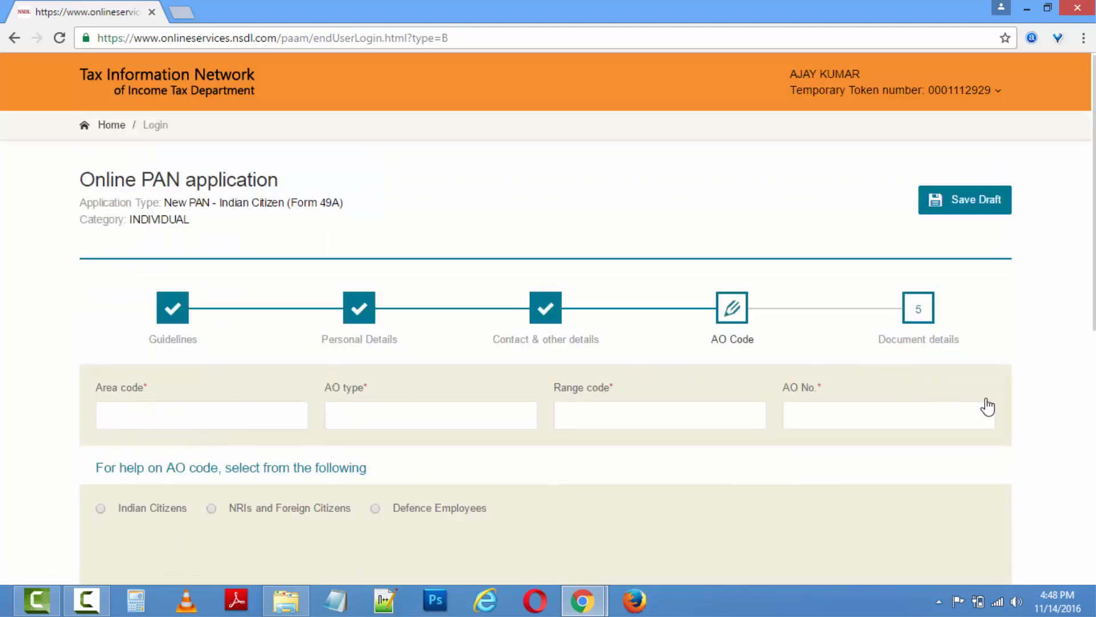
# Look up AO codes for UTTAR PRADESH / UNNAO and choose ITO-2(4) UNNAO-NEW (LKN W 92 4).
pyautogui.scroll(-3, 1026, 415)
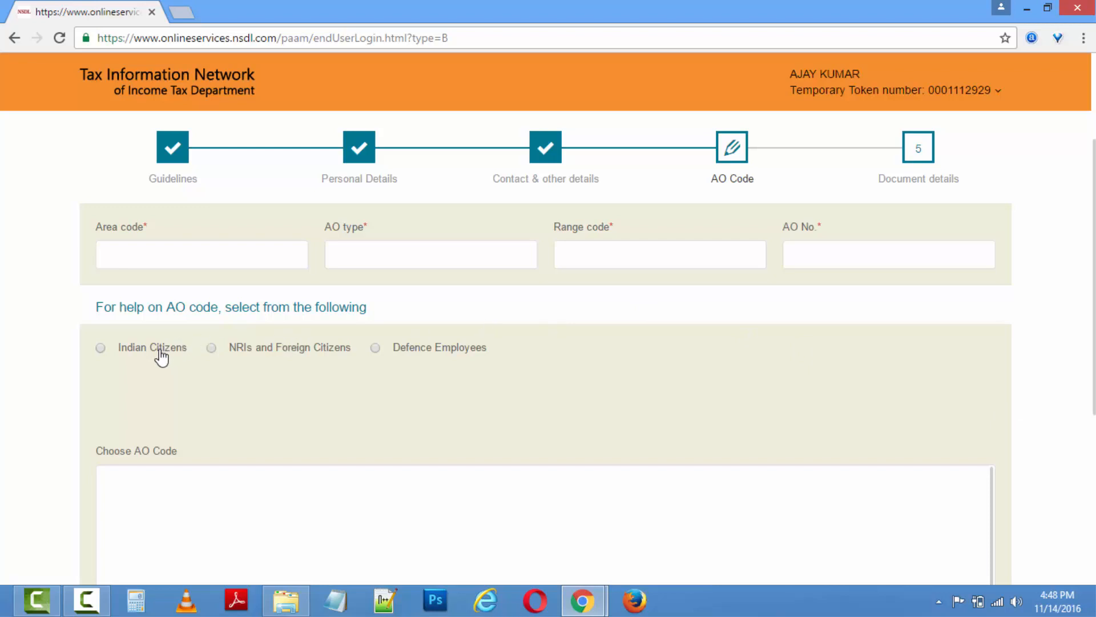
pyautogui.click(162, 355)
pyautogui.click(208, 422)
pyautogui.write('UTTAR')
pyautogui.click(183, 352)
pyautogui.click(511, 425)
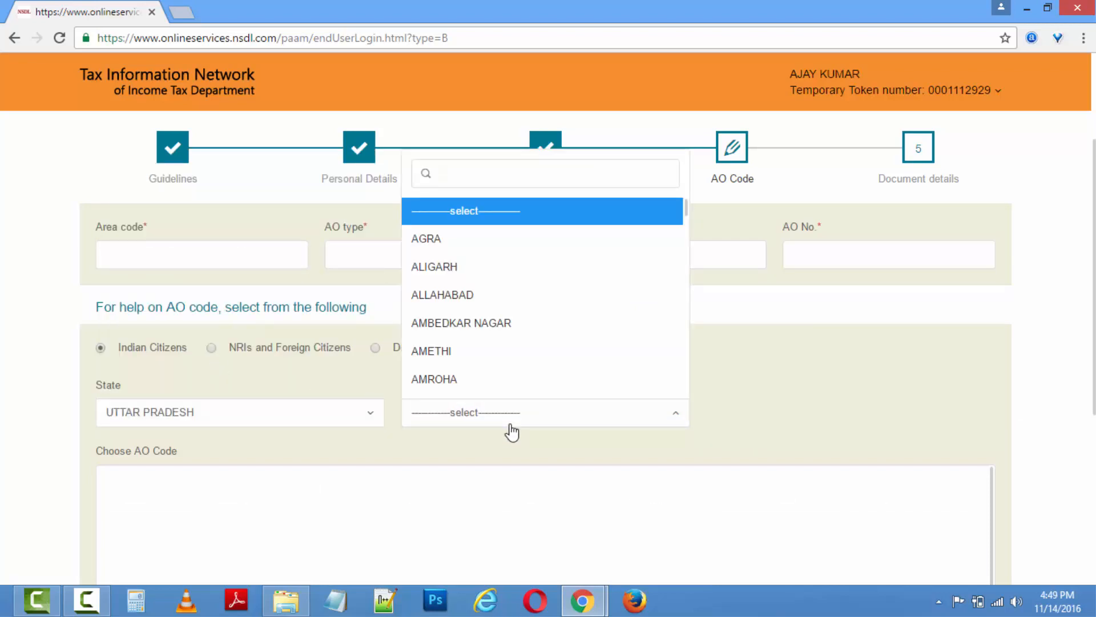
pyautogui.write('UNNAO')
pyautogui.click(437, 382)
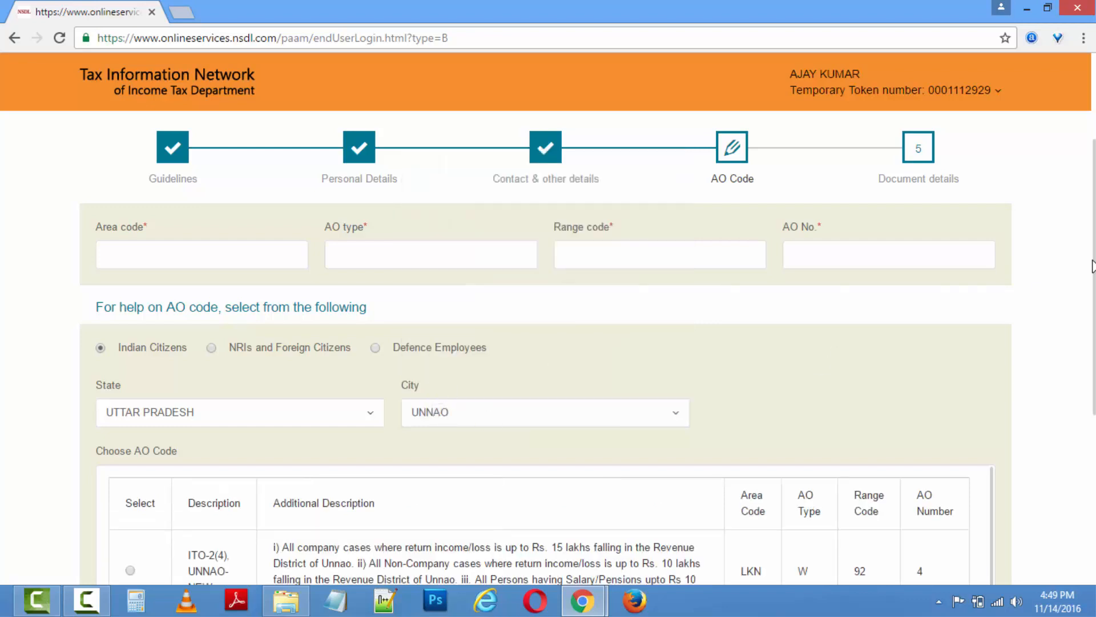
pyautogui.scroll(-3, 1093, 265)
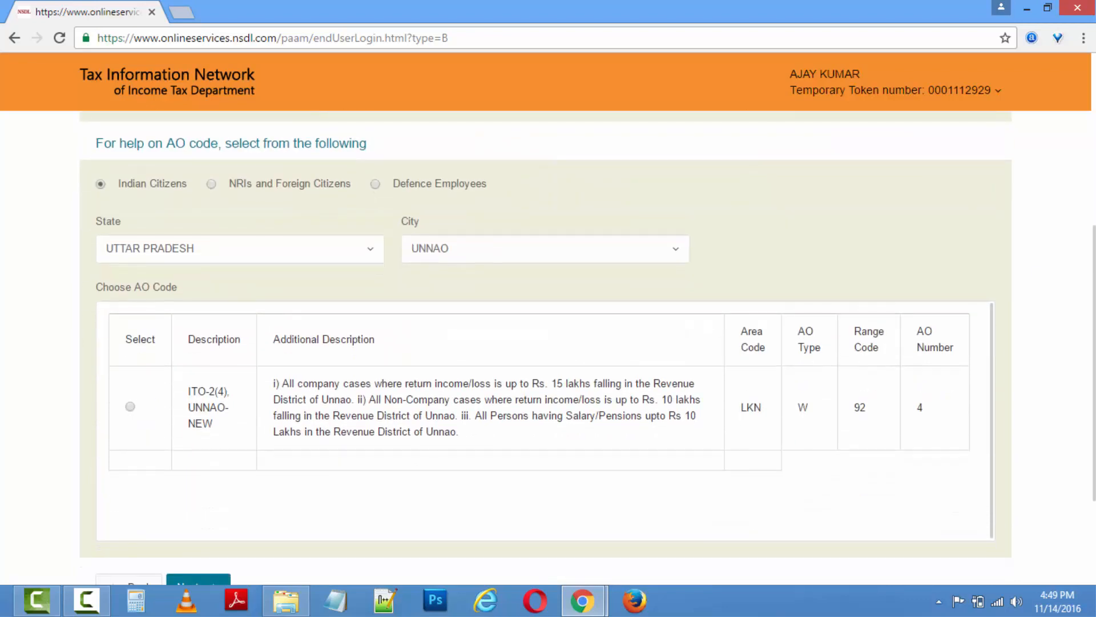
pyautogui.scroll(-1, 215, 318)
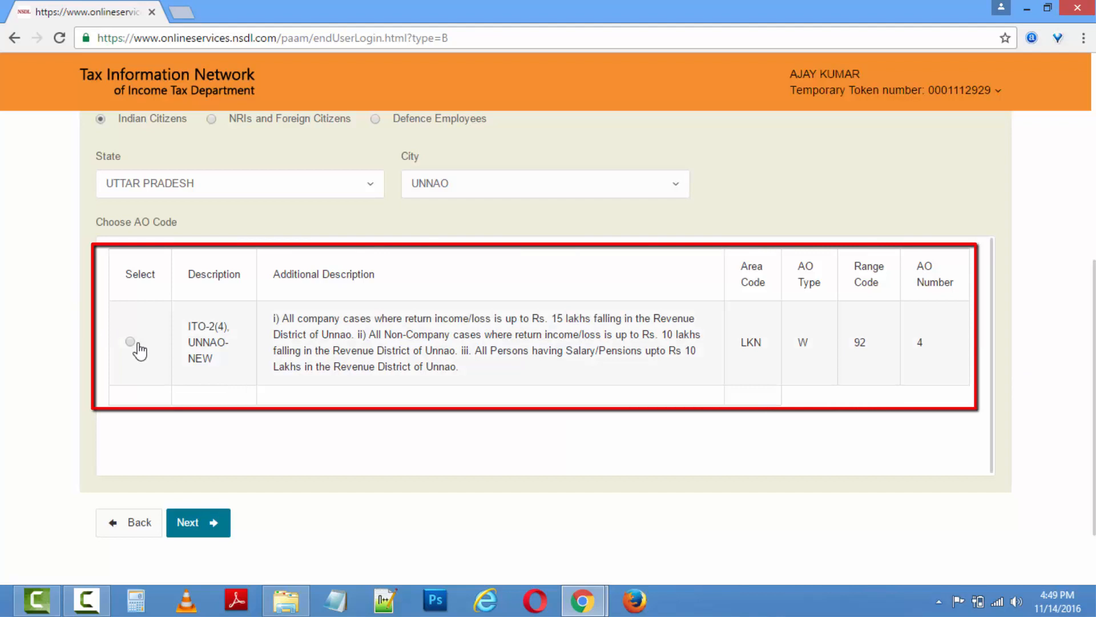
pyautogui.click(130, 342)
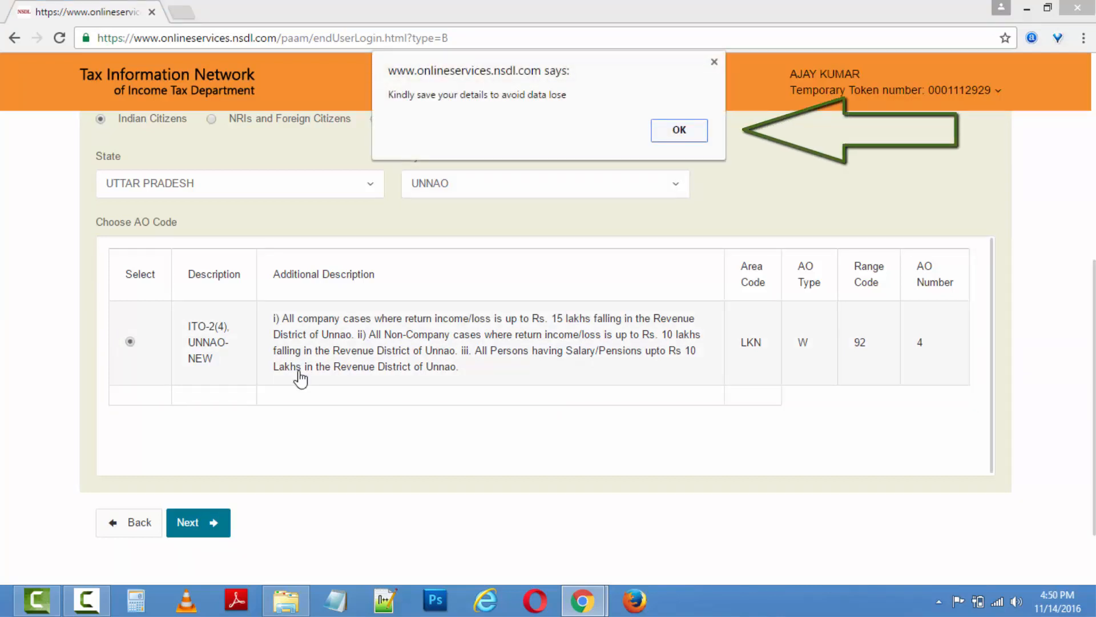
# Dismiss the save reminder and save the application as a draft.
pyautogui.click(691, 130)
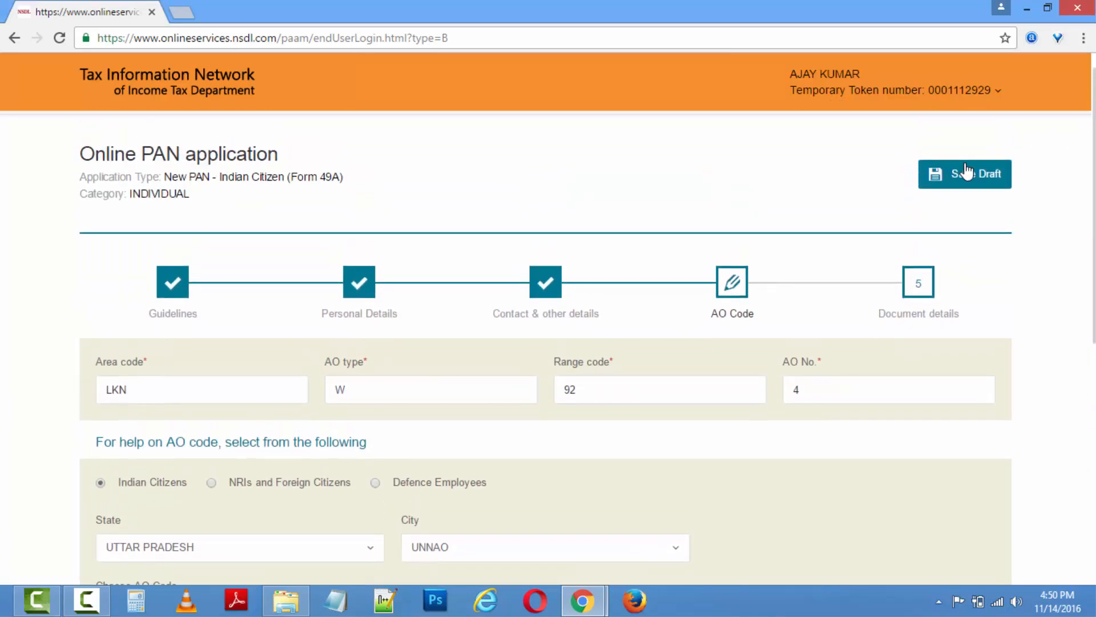
pyautogui.click(965, 171)
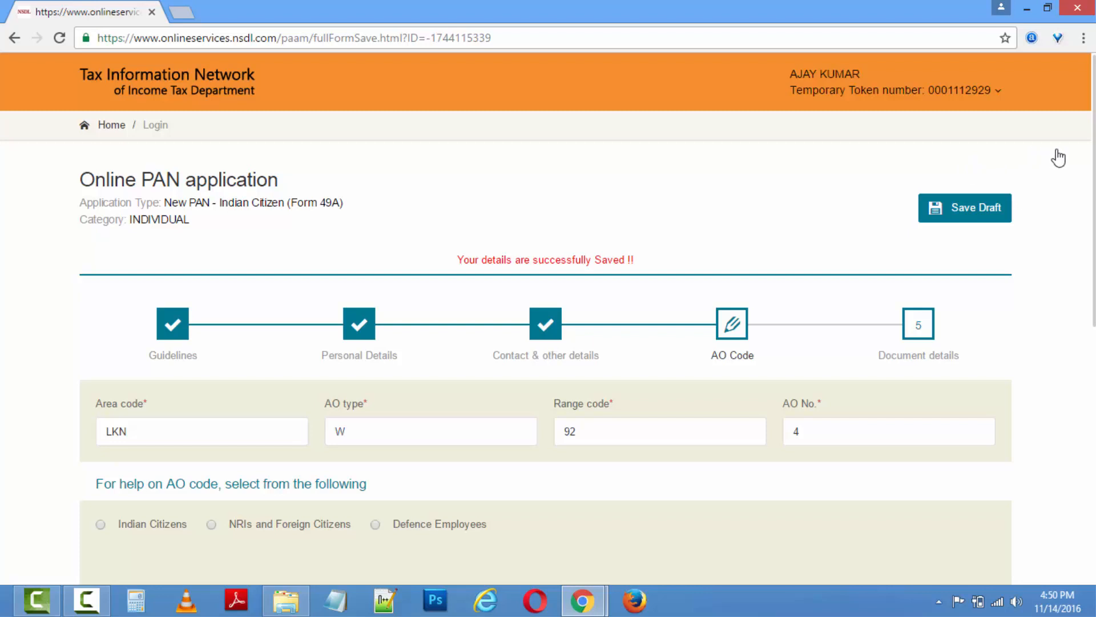
pyautogui.scroll(-6, 545, 343)
# Use Elector's photo identity card as identity and address proof, Matriculation certificate for birth date.
pyautogui.click(206, 560)
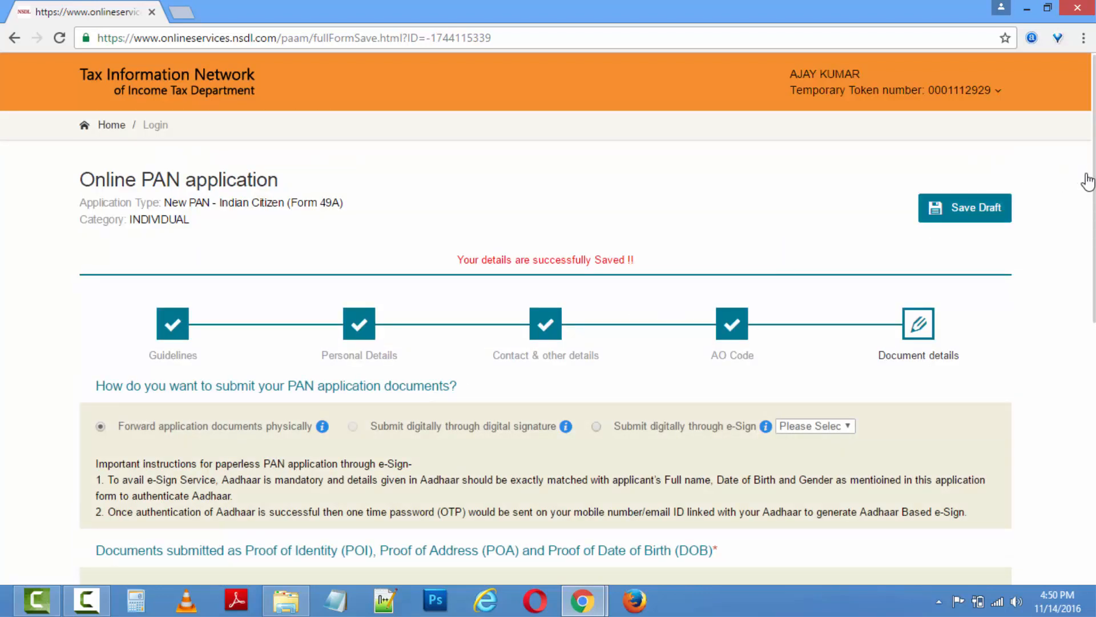
pyautogui.scroll(-2, 1041, 199)
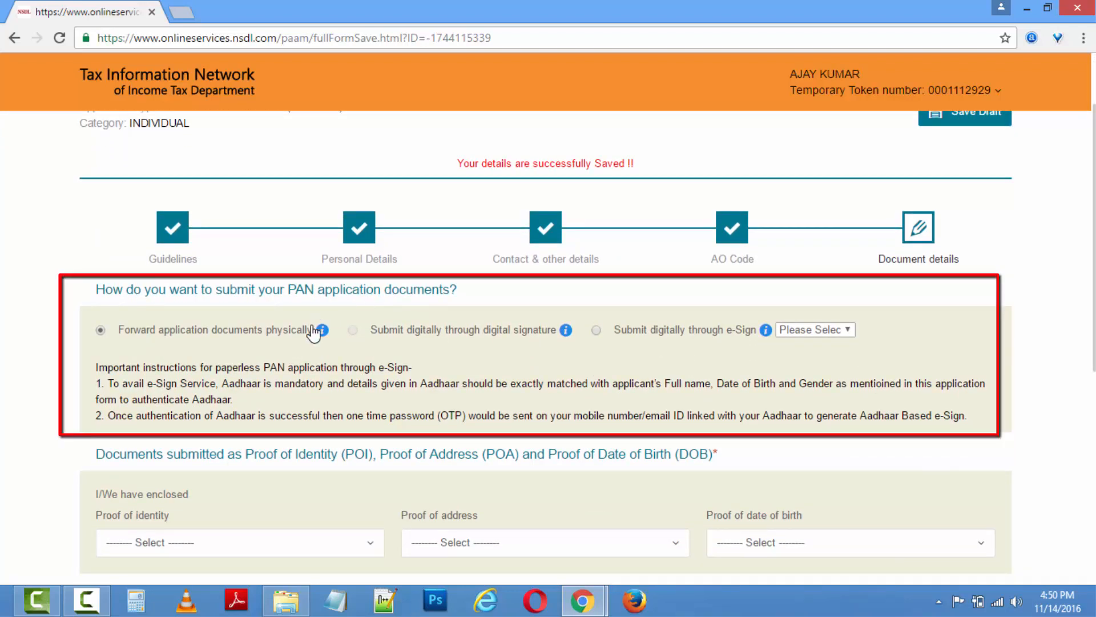
pyautogui.moveTo(323, 337)
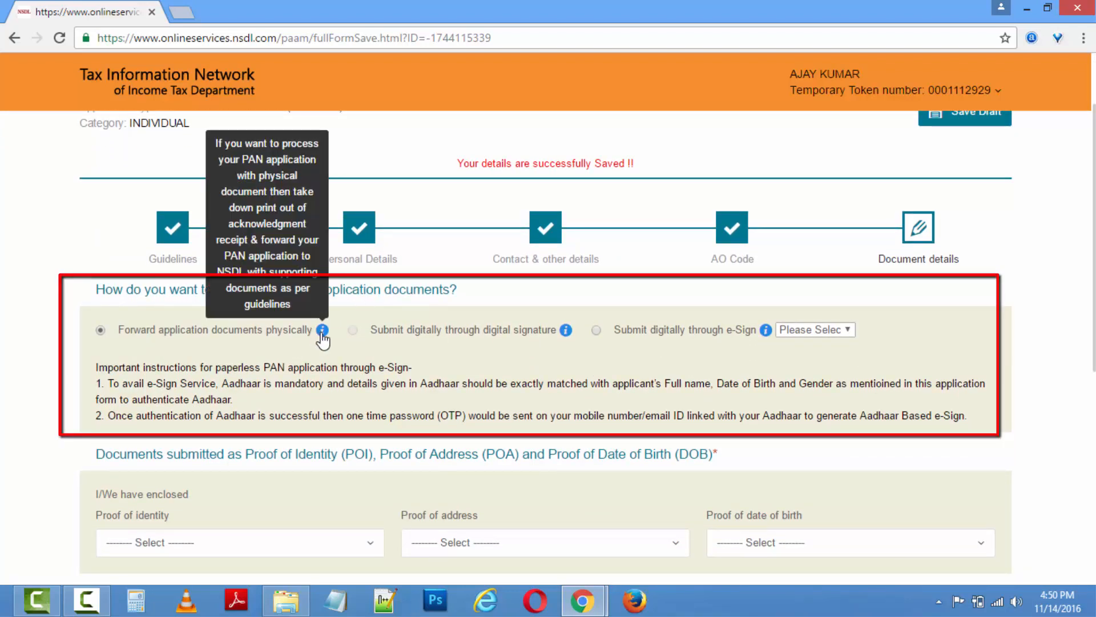
pyautogui.scroll(-4, 360, 264)
pyautogui.click(360, 283)
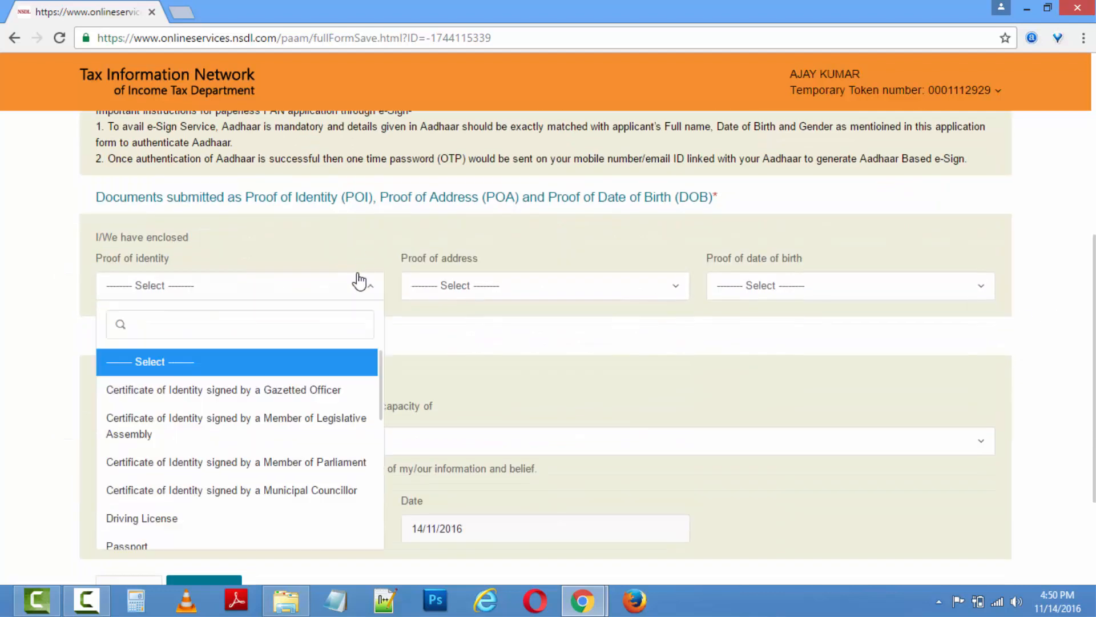
pyautogui.scroll(-5, 379, 421)
pyautogui.scroll(6, 384, 485)
pyautogui.scroll(-5, 384, 441)
pyautogui.click(343, 517)
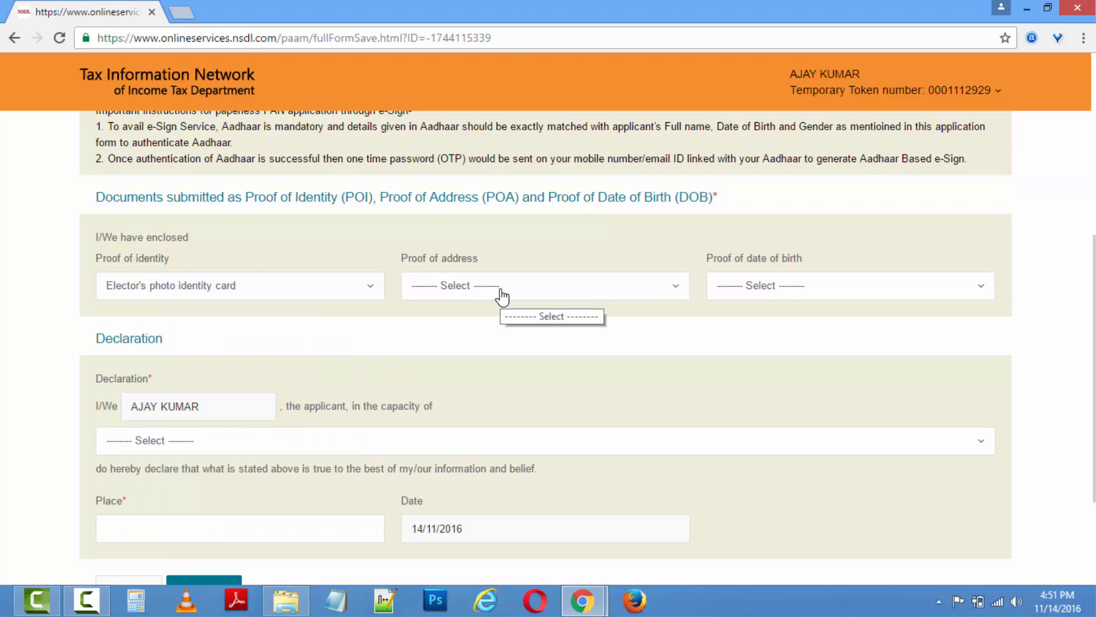
pyautogui.click(502, 296)
pyautogui.moveTo(690, 384); pyautogui.dragTo(691, 464)
pyautogui.click(476, 507)
pyautogui.click(845, 285)
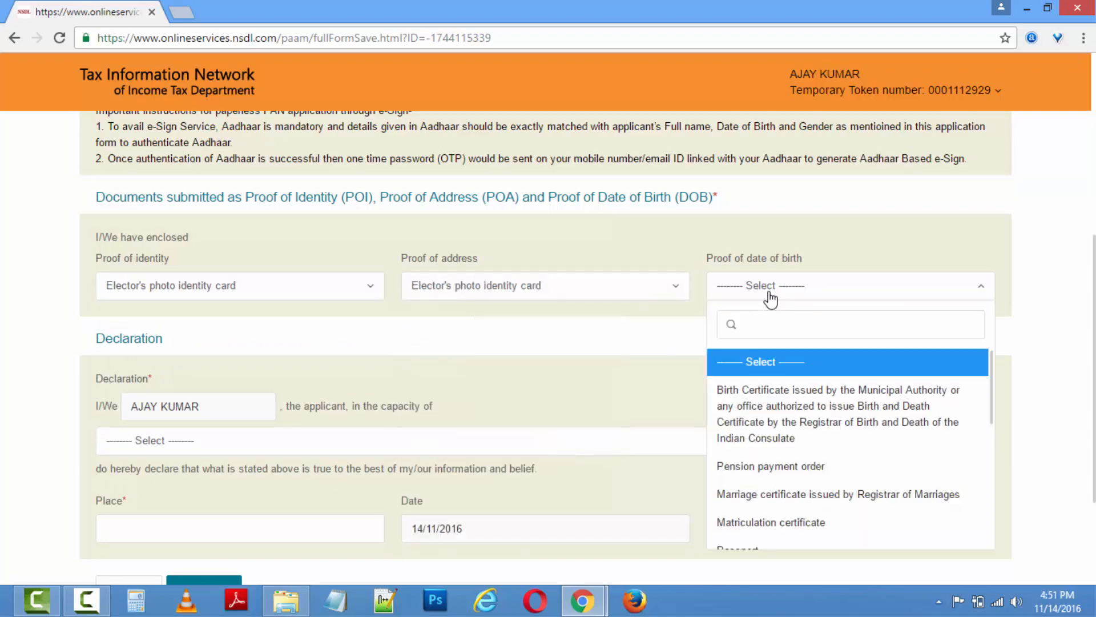
pyautogui.click(783, 387)
# Declare as Himself/Herself, enter the place of declaration, and submit the form.
pyautogui.scroll(-3, 1065, 311)
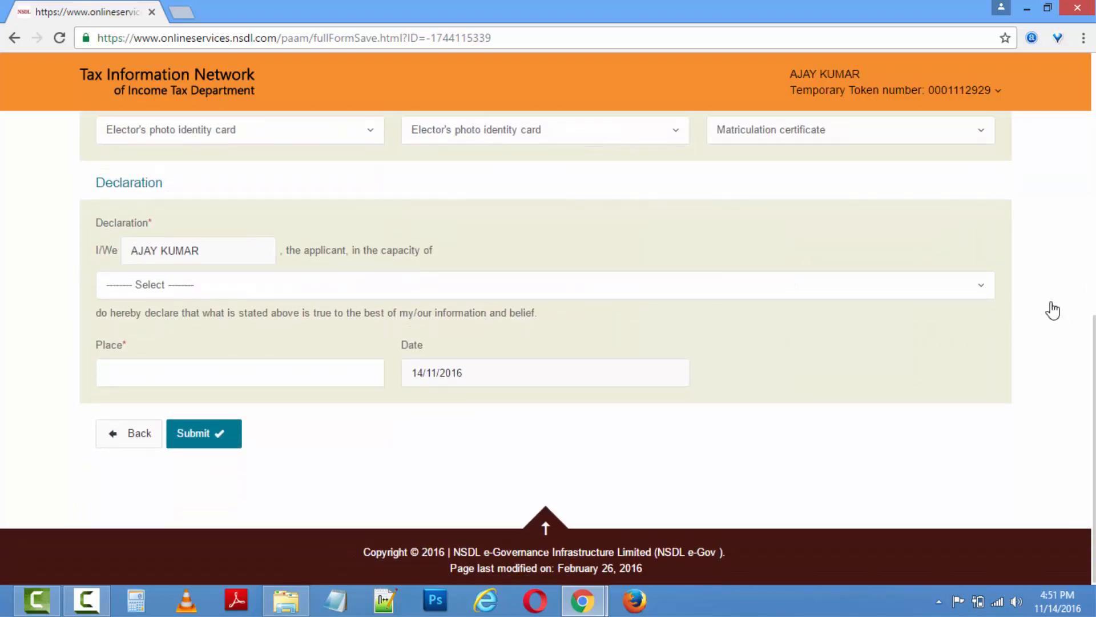
pyautogui.click(920, 288)
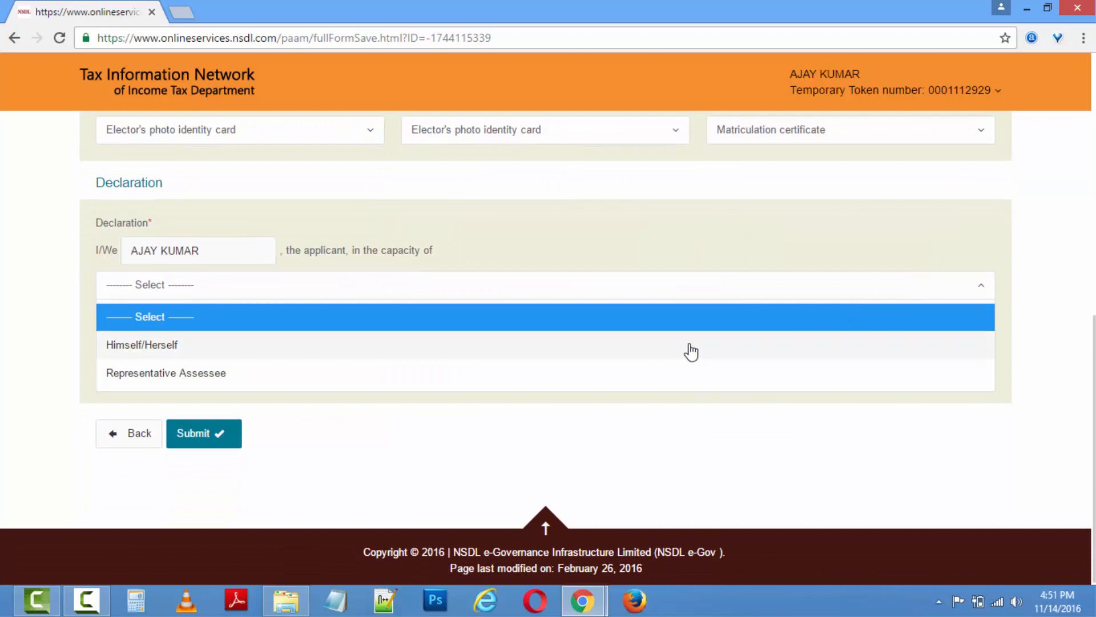
pyautogui.click(690, 352)
pyautogui.click(377, 374)
pyautogui.write('UNNAO')
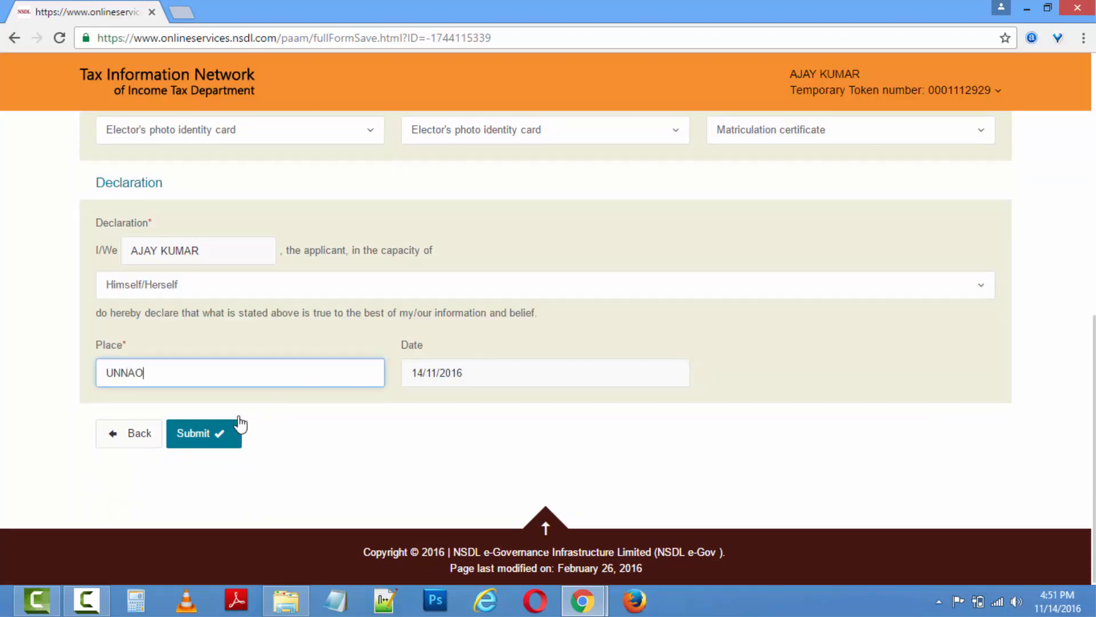
pyautogui.click(229, 434)
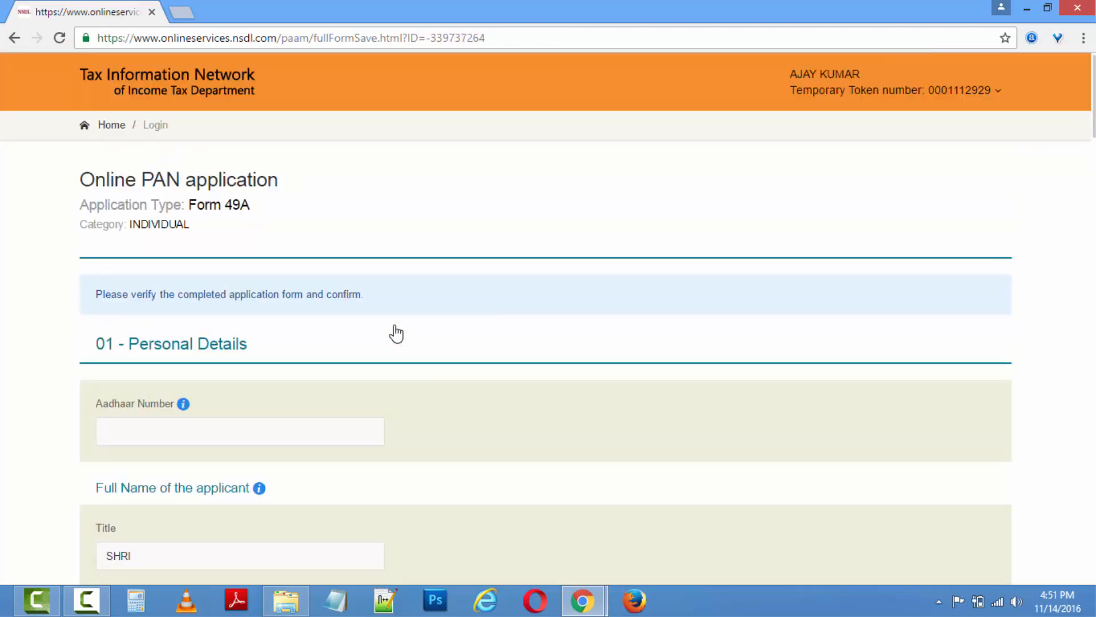
# Review every section of the filled Form 49A and confirm it for payment.
pyautogui.scroll(-12, 1019, 254)
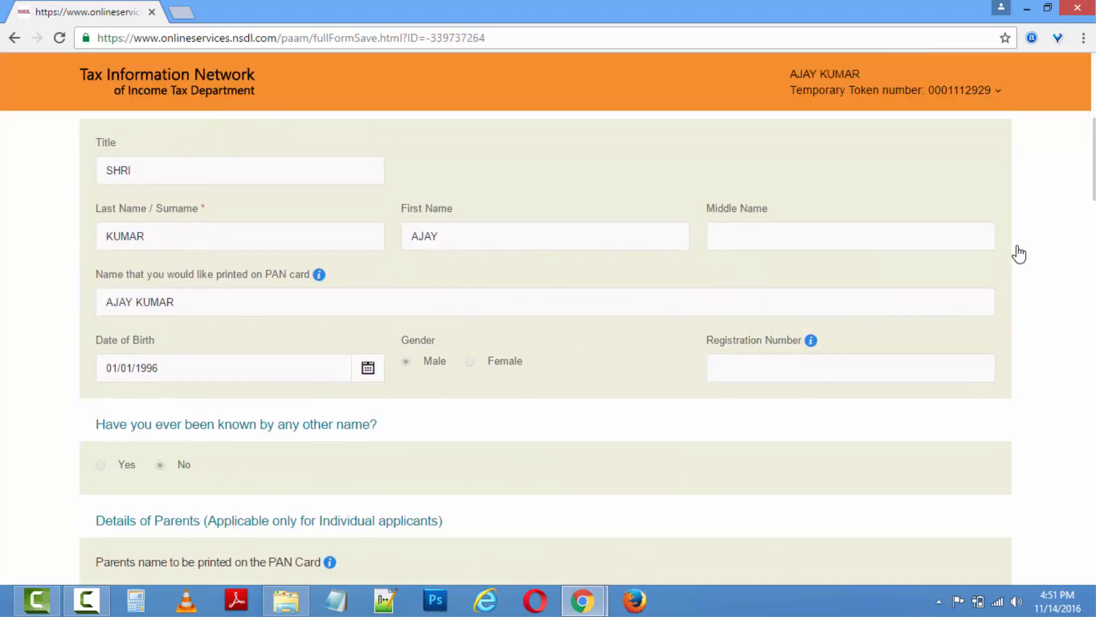
pyautogui.scroll(-20, 1019, 254)
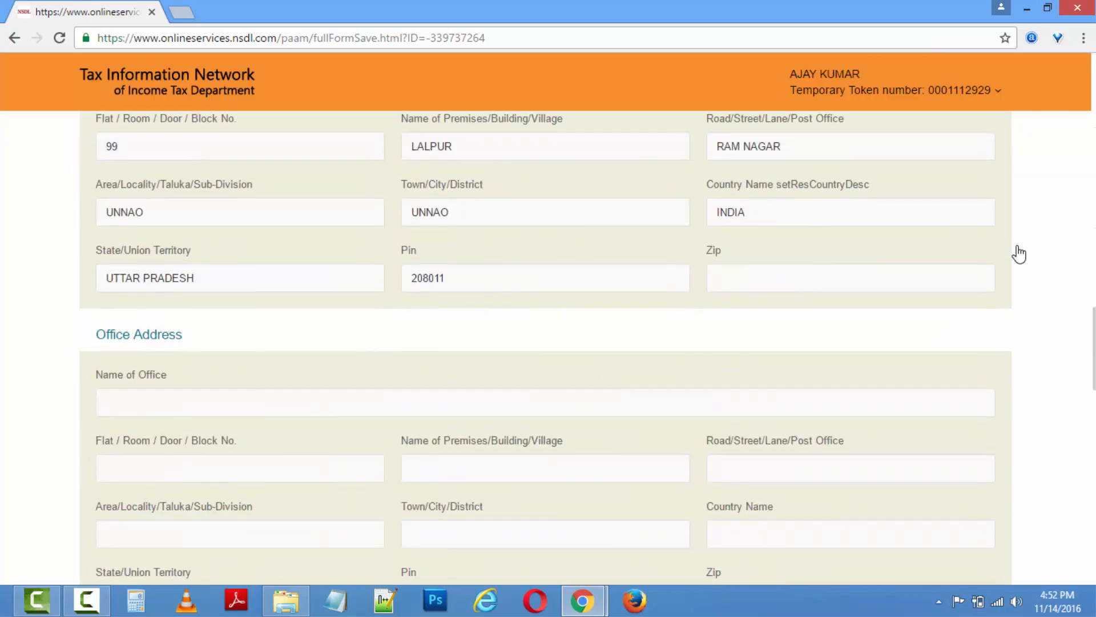
pyautogui.scroll(-12, 1020, 254)
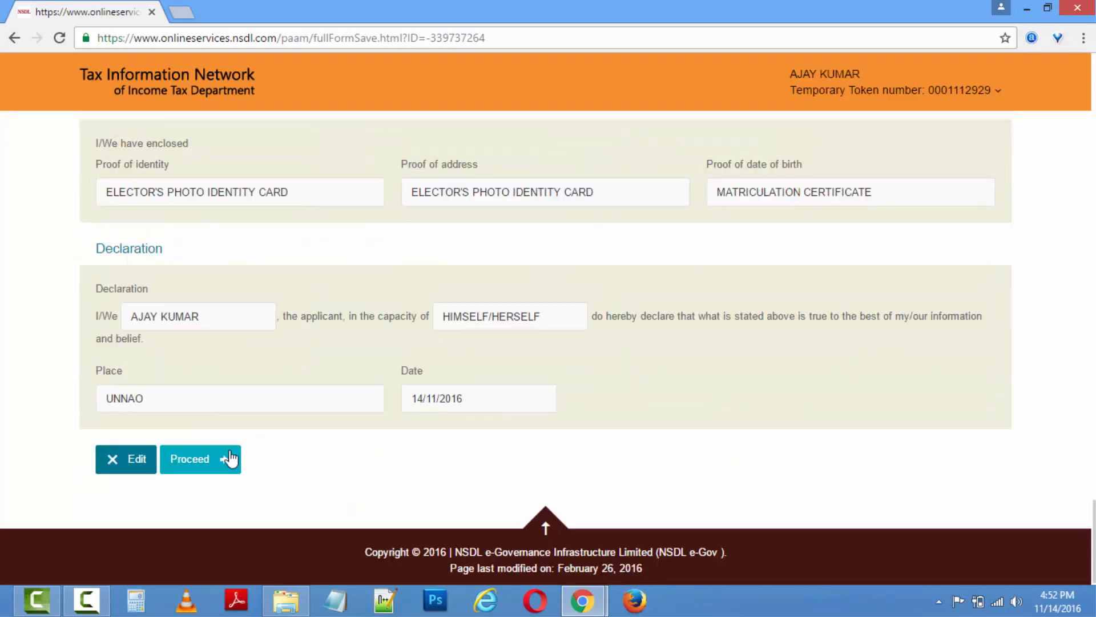
pyautogui.click(230, 458)
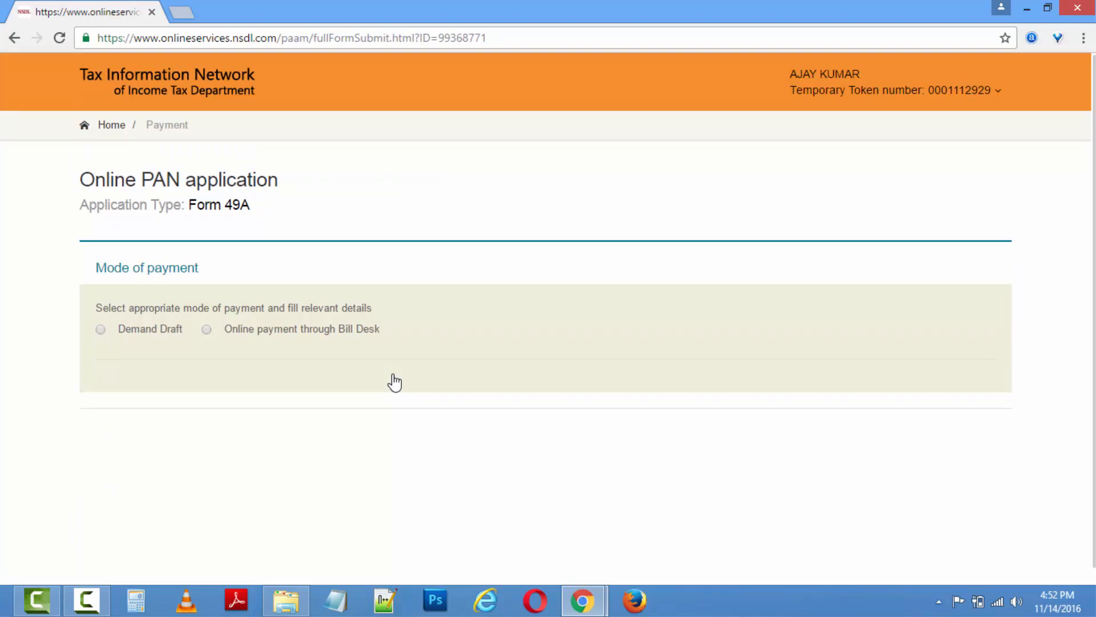
# Choose online payment through Bill Desk and proceed to confirm the 107.00 fee.
pyautogui.click(262, 336)
pyautogui.scroll(-1, 350, 387)
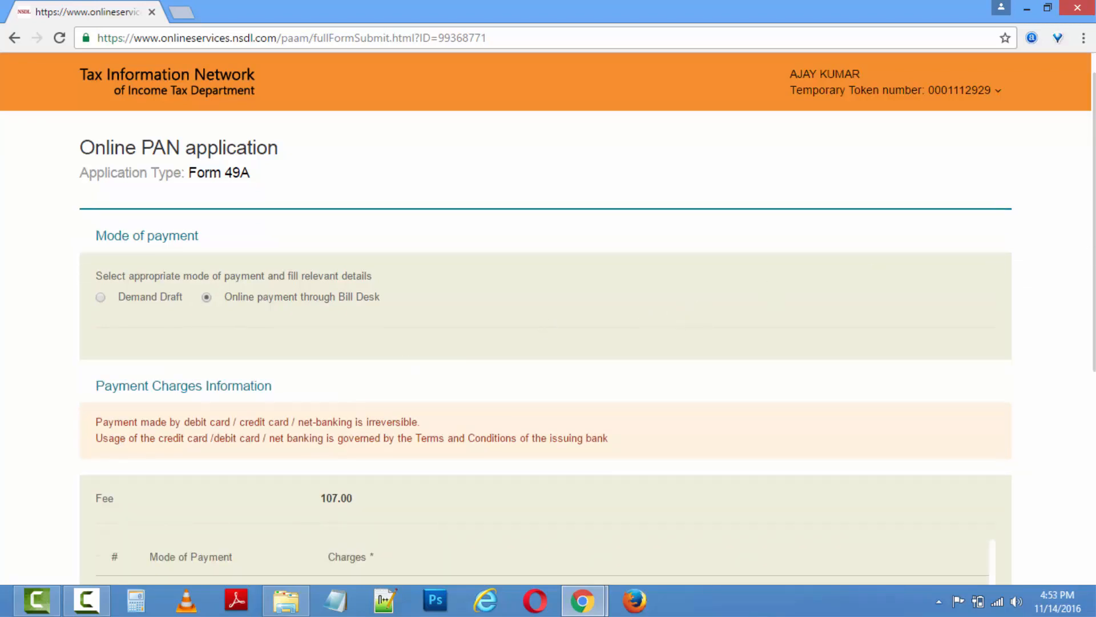
pyautogui.scroll(-5, 1095, 255)
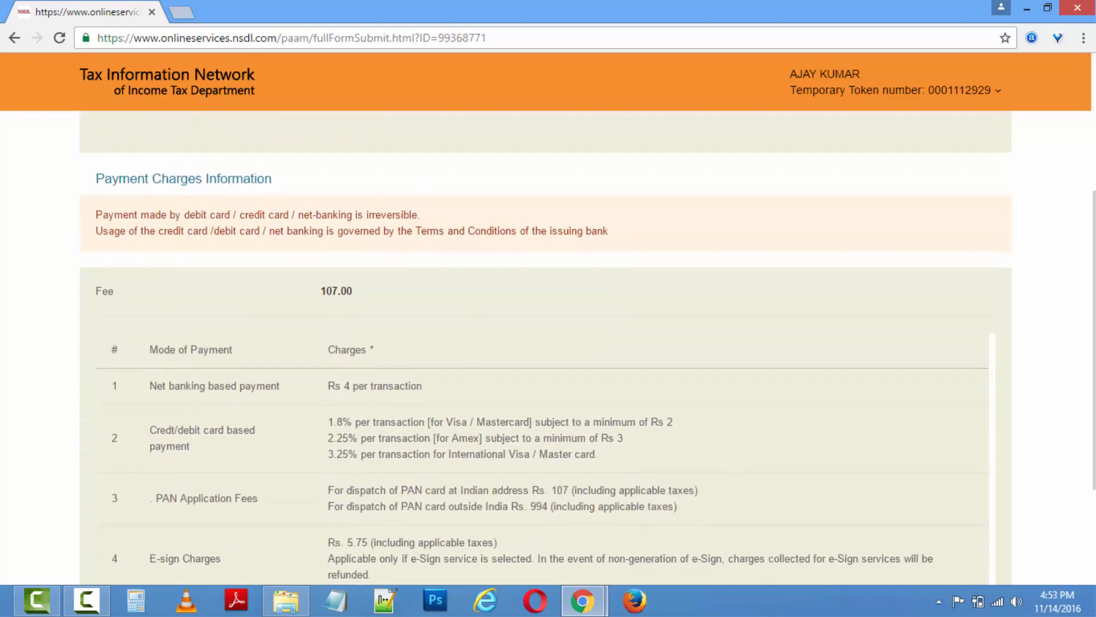
pyautogui.scroll(-1, 1095, 255)
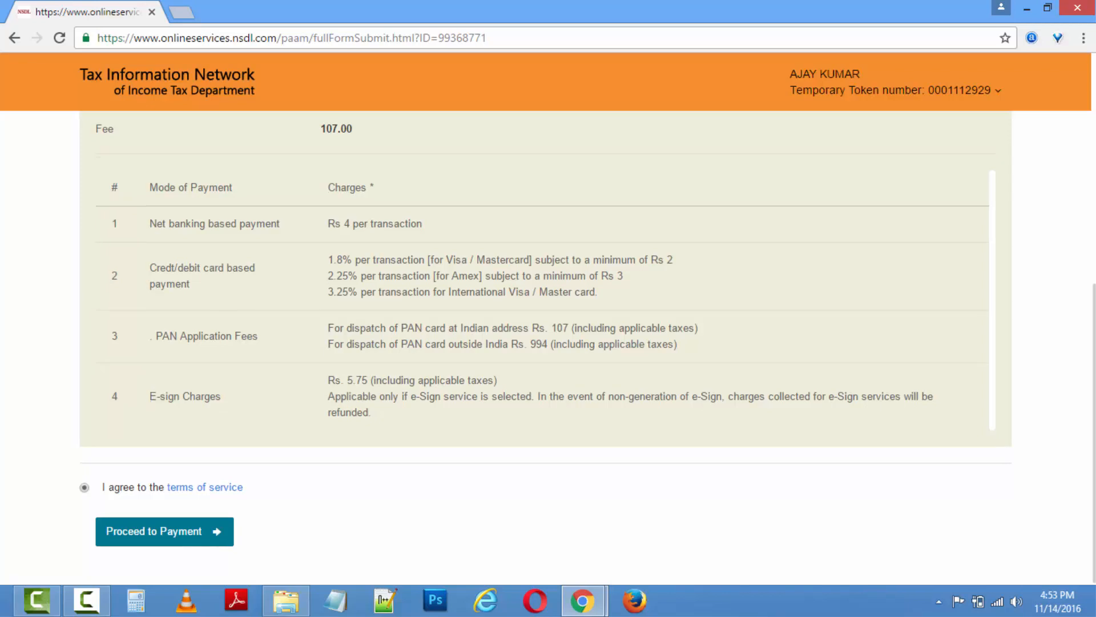
pyautogui.click(174, 537)
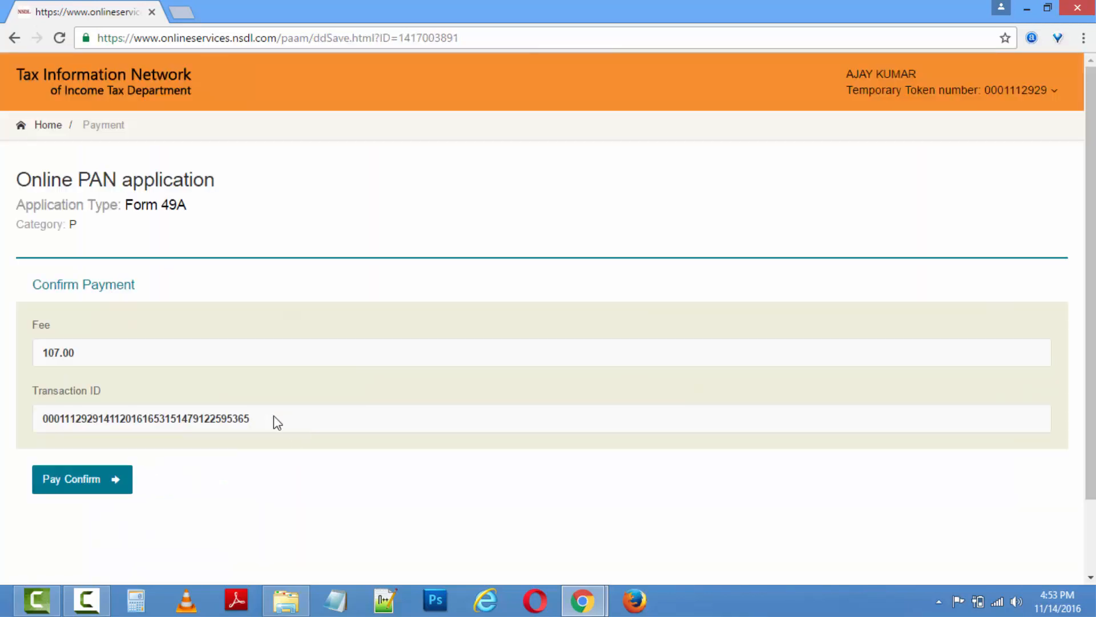
# Confirm the ₹107.00 fee and pay it through State Bank of India internet banking.
pyautogui.click(110, 480)
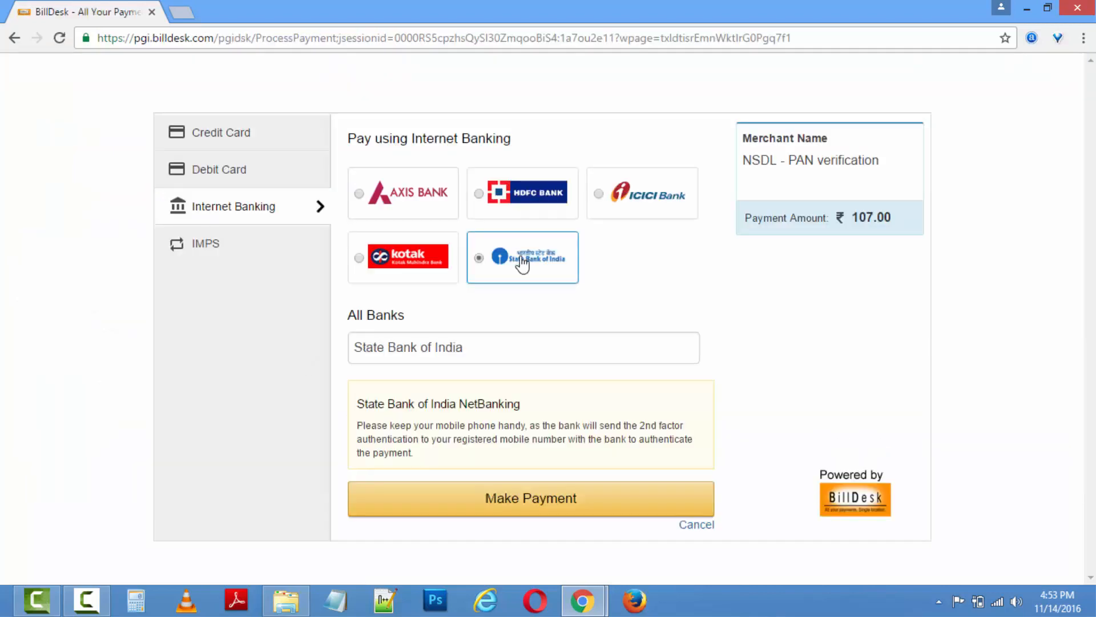
pyautogui.click(602, 498)
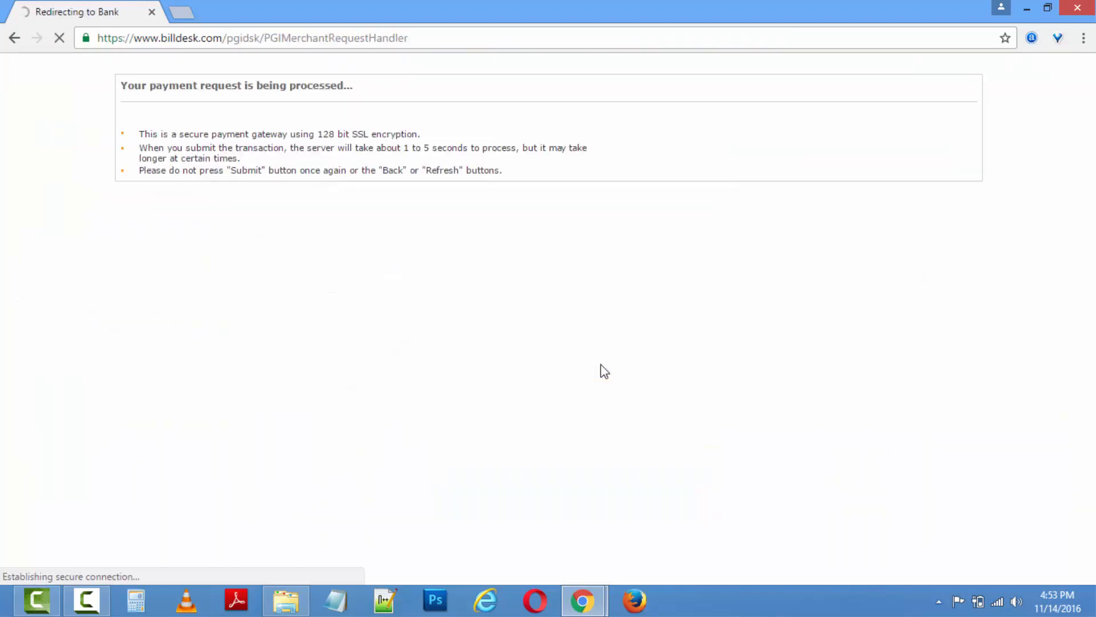